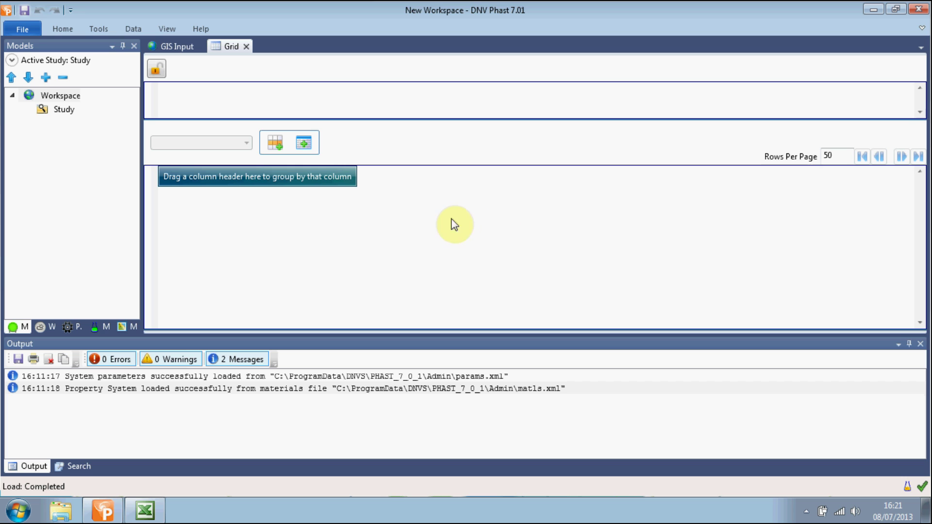
# Step: Insert a new pressure vessel into the Study
pyautogui.click(59, 110)
pyautogui.rightClick(58, 109)
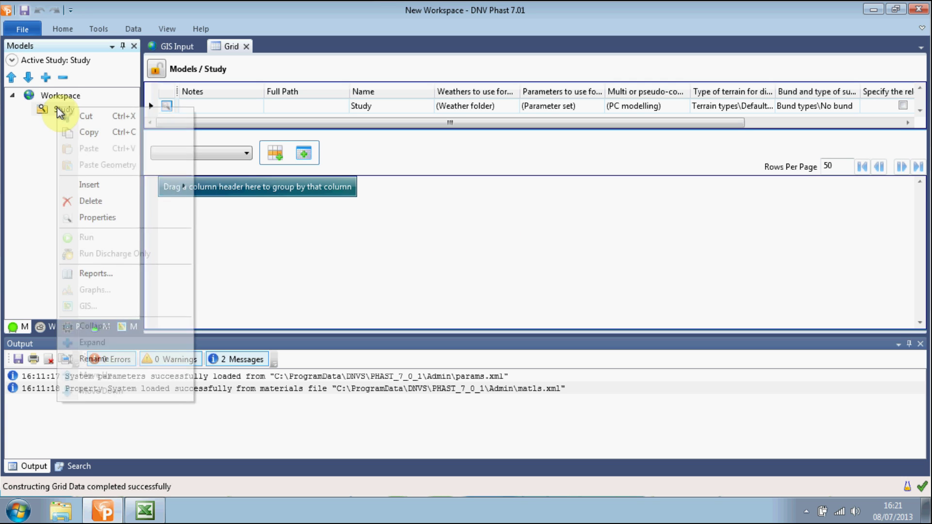
pyautogui.moveTo(94, 191)
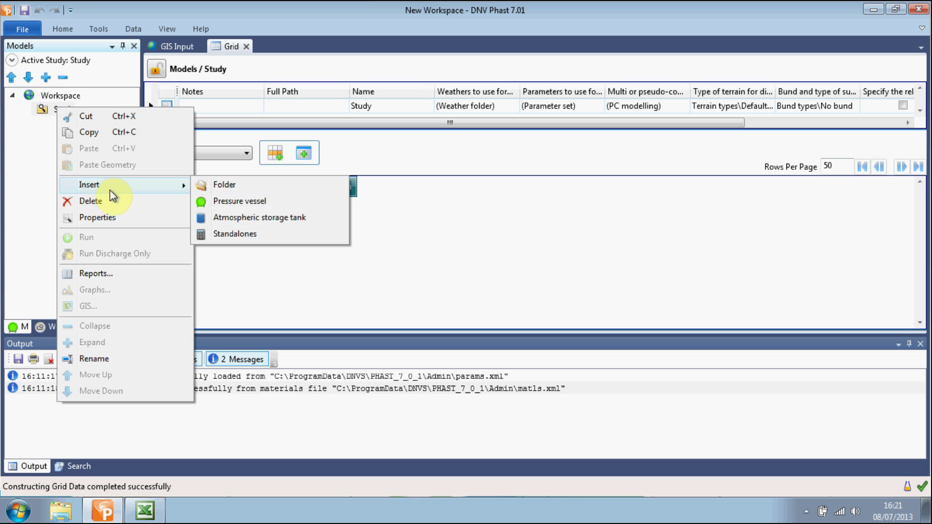
pyautogui.click(246, 208)
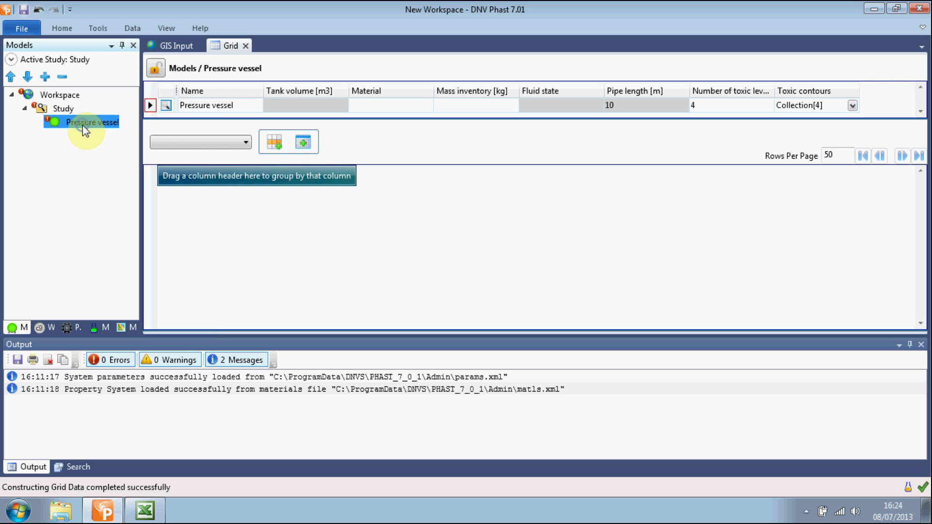
# Step: Rename the new pressure vessel to 'Time Varying Chlorine Release'
pyautogui.rightClick(83, 125)
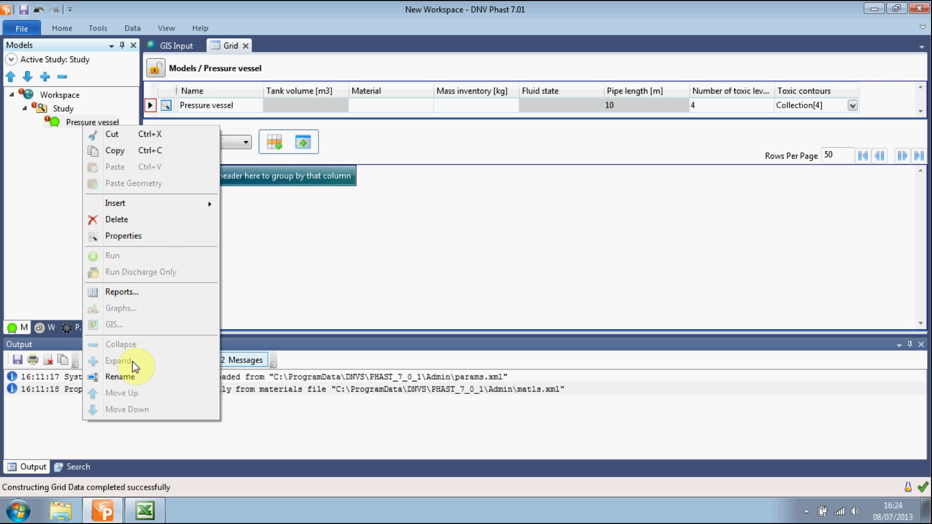
pyautogui.click(132, 377)
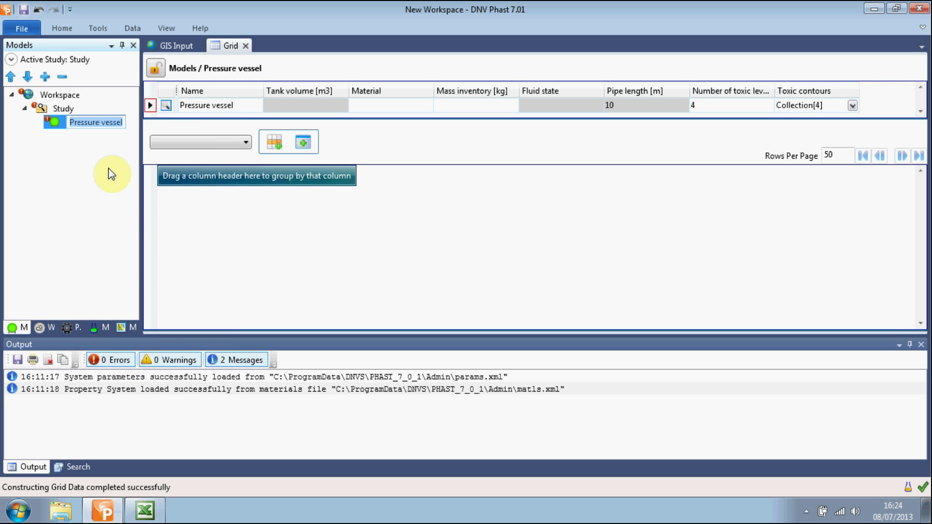
pyautogui.write('Time V')
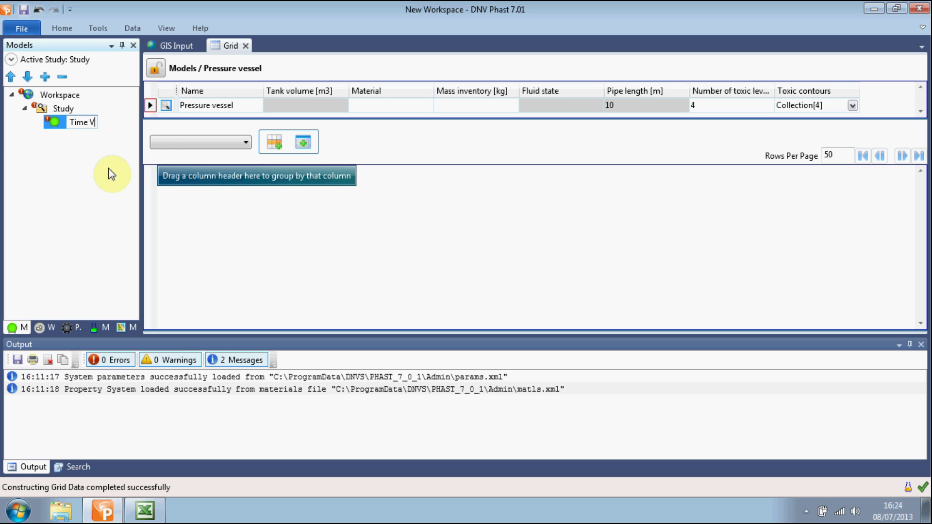
pyautogui.write('arying Chlorine')
pyautogui.press('Return')
pyautogui.write('Release')
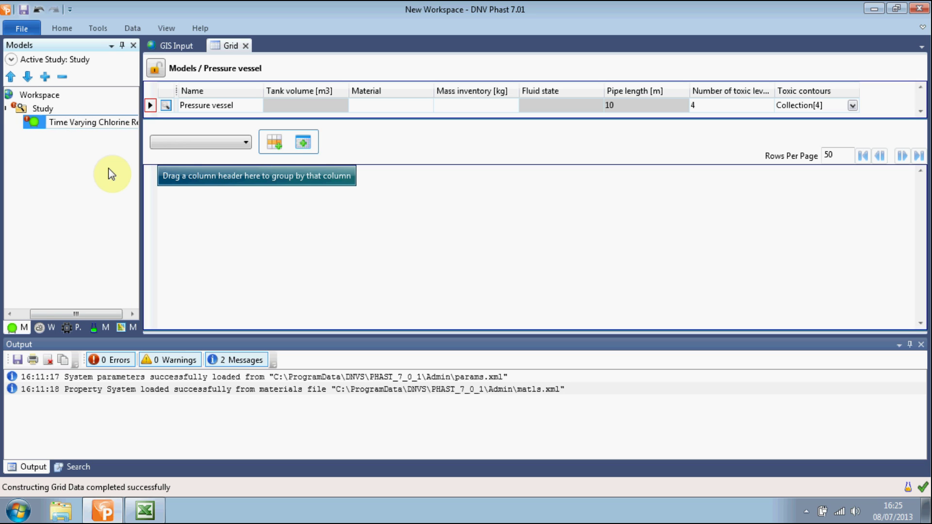
# Step: Open the vessel's inputs and select CHLORINE as the stored material
pyautogui.doubleClick(20, 122)
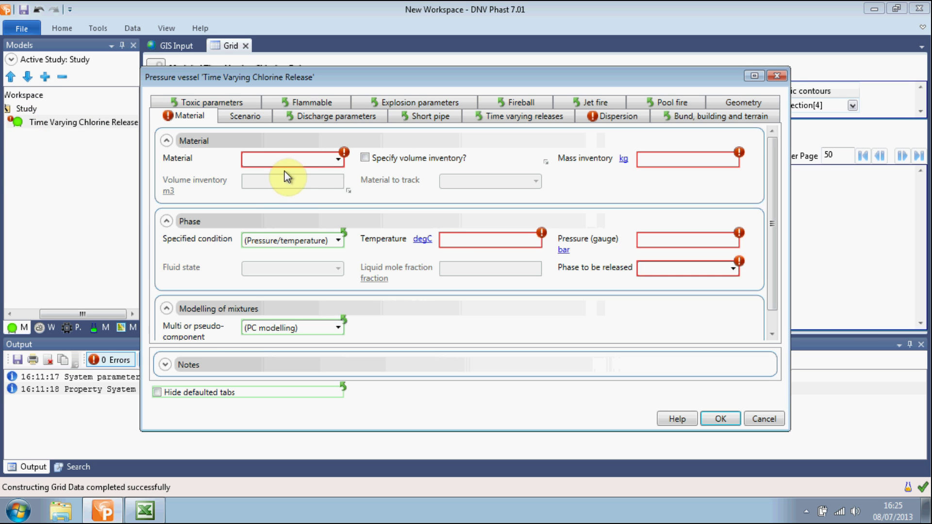
pyautogui.click(330, 162)
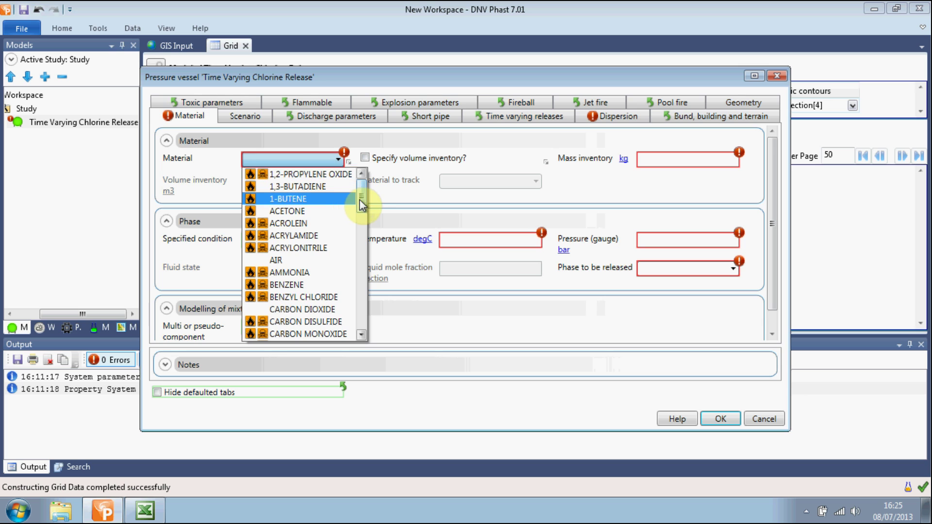
pyautogui.moveTo(359, 199); pyautogui.dragTo(361, 217)
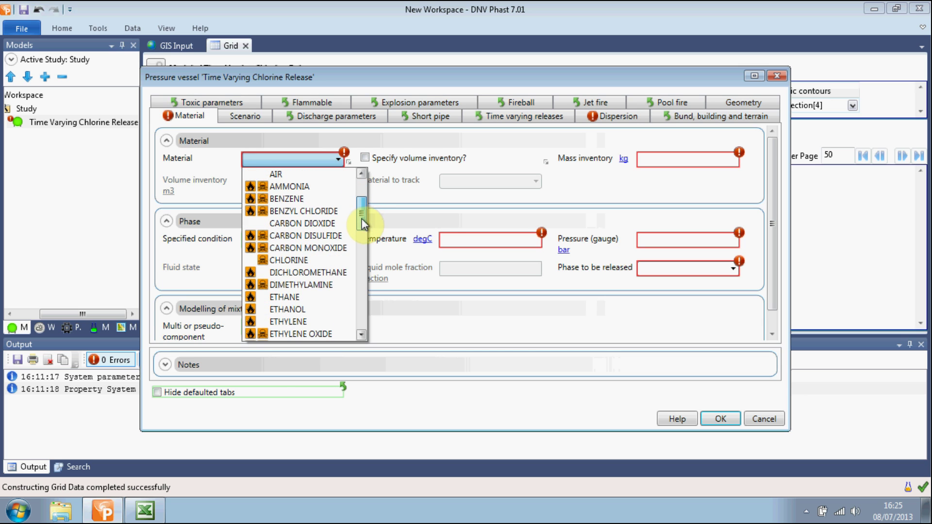
pyautogui.click(311, 257)
# Step: Enter 1800 kg inventory at 9 degC and 3.5 bar gauge, releasing Vapour phase
pyautogui.click(657, 158)
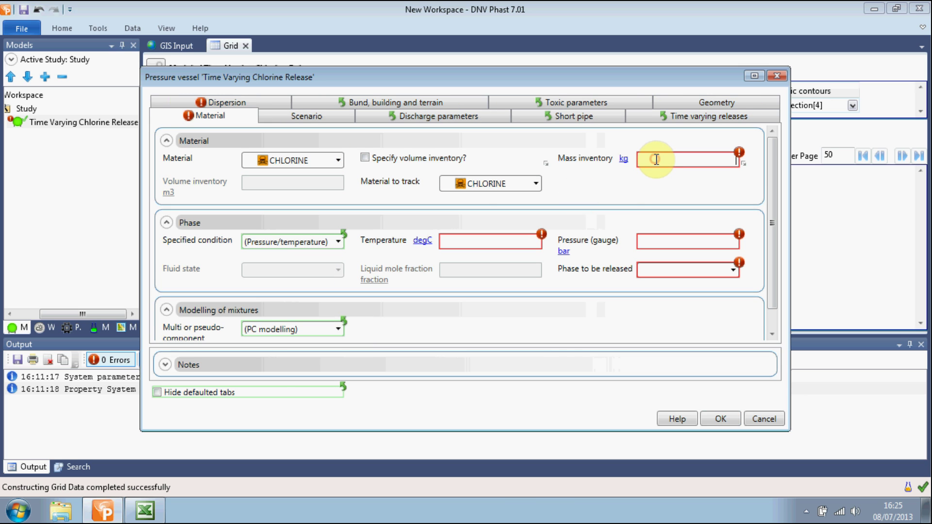
pyautogui.write('1800')
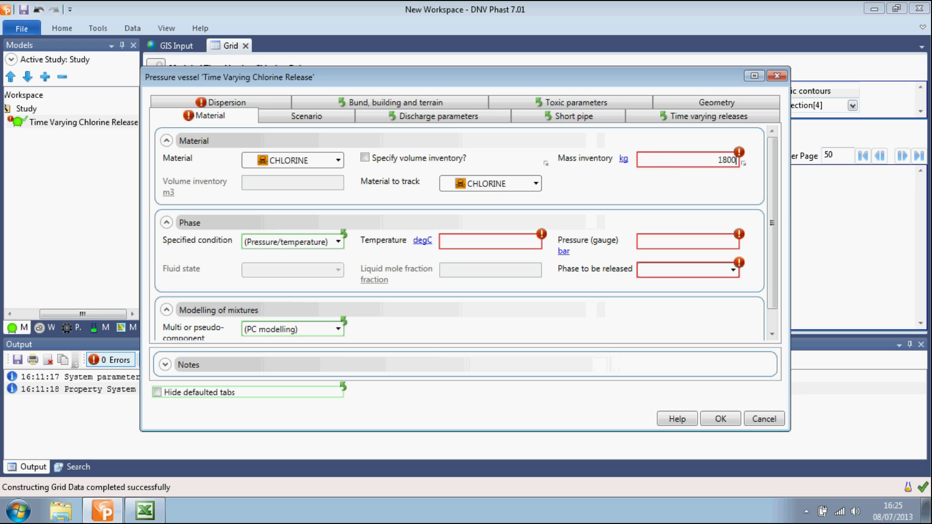
pyautogui.click(500, 240)
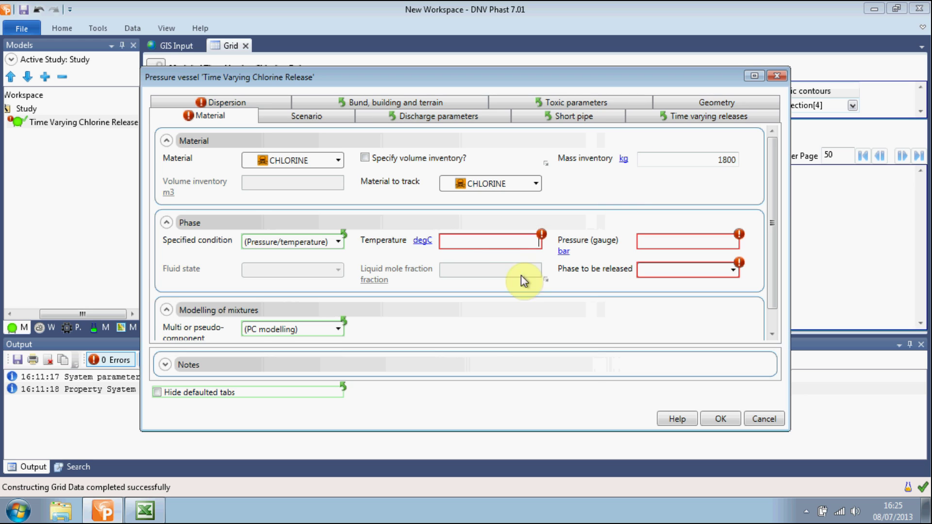
pyautogui.write('9')
pyautogui.click(678, 243)
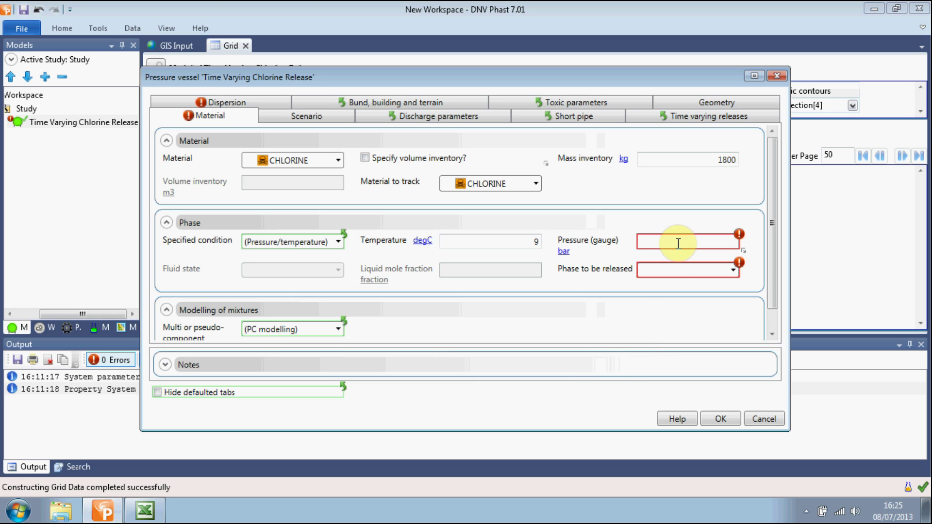
pyautogui.write('3.5')
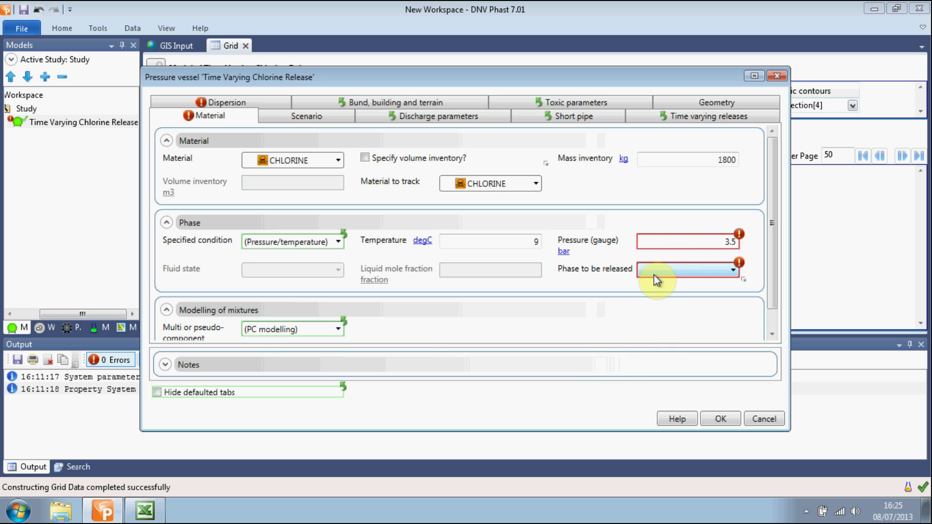
pyautogui.click(666, 273)
pyautogui.click(663, 286)
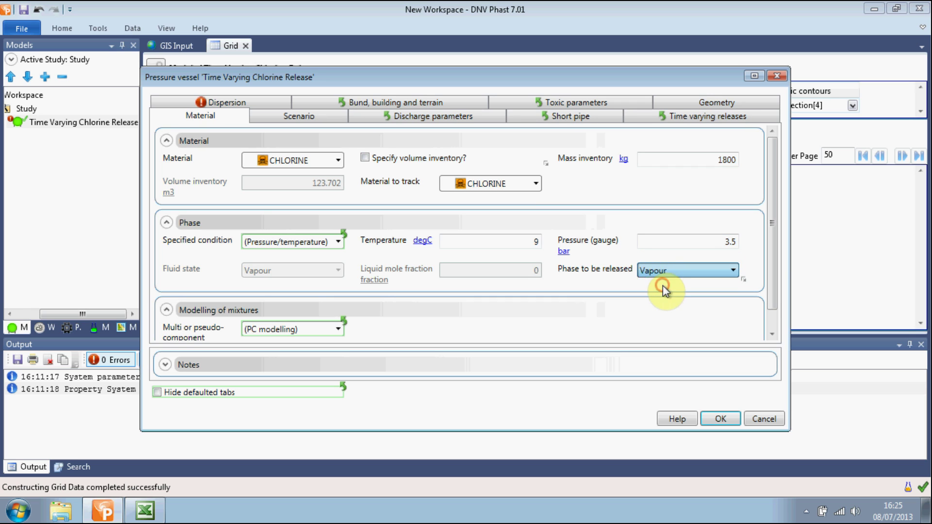
pyautogui.click(245, 100)
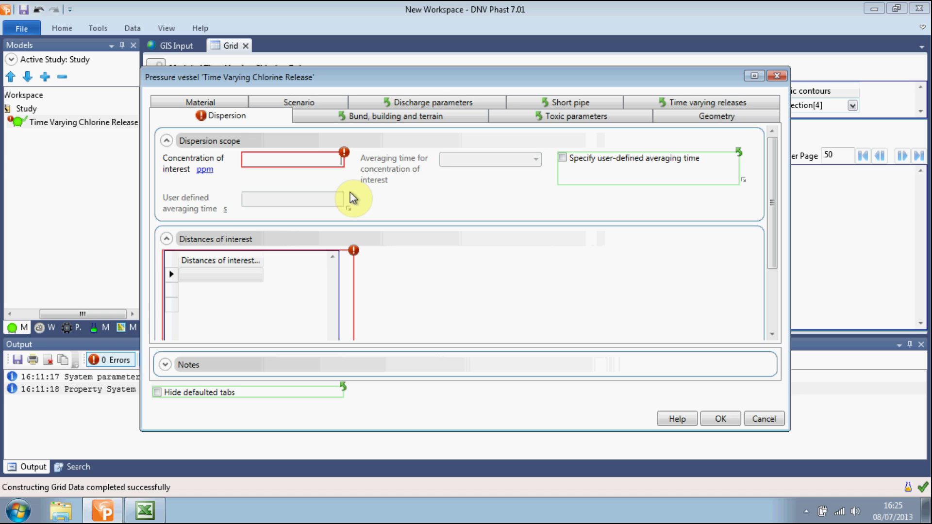
# Step: Enter a 20 ppm concentration of interest, choose Toxic averaging time, and accept the inputs
pyautogui.write('20')
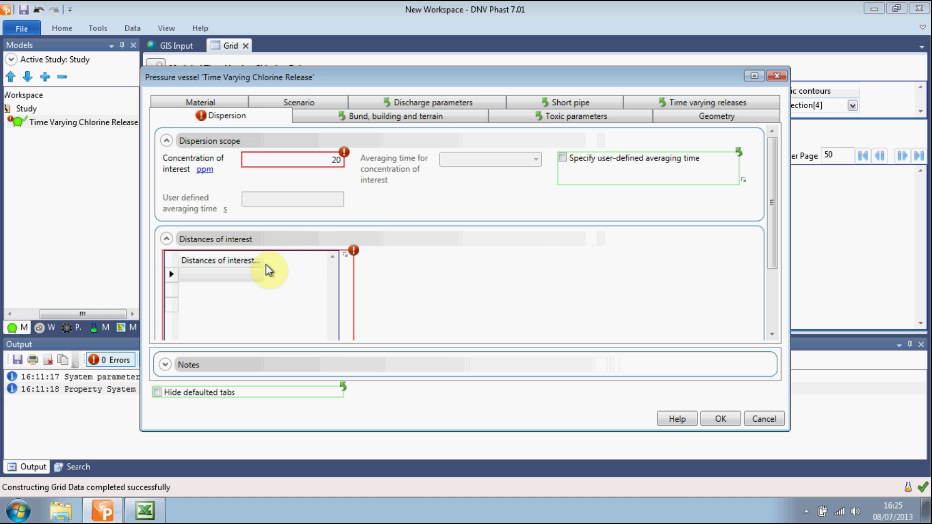
pyautogui.click(463, 284)
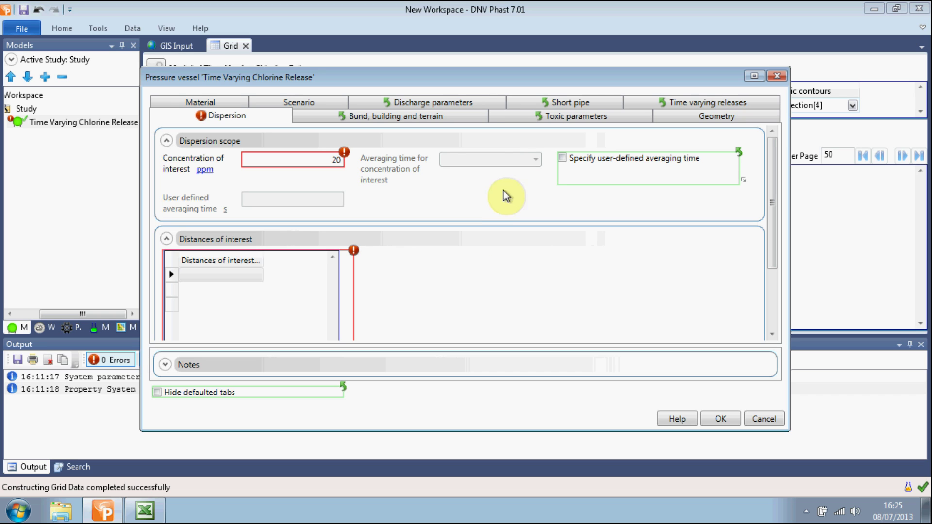
pyautogui.click(531, 160)
pyautogui.click(531, 161)
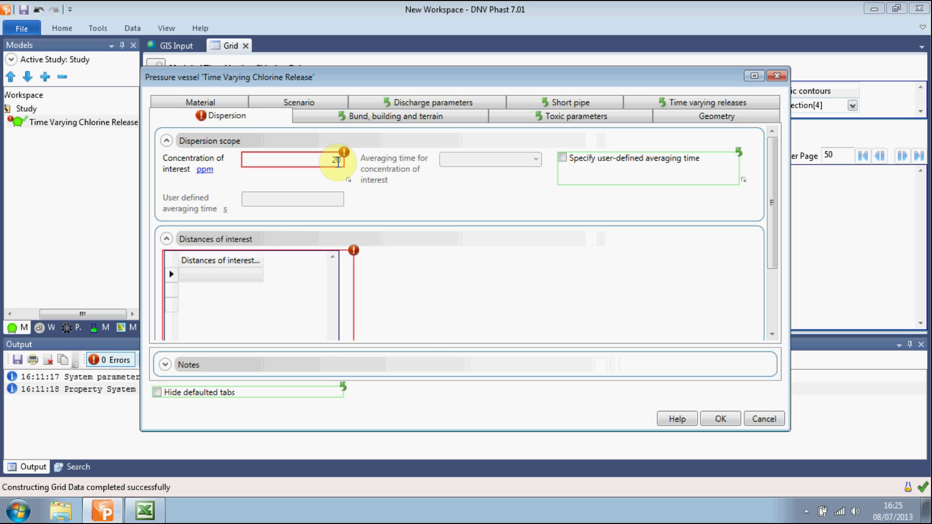
pyautogui.click(318, 117)
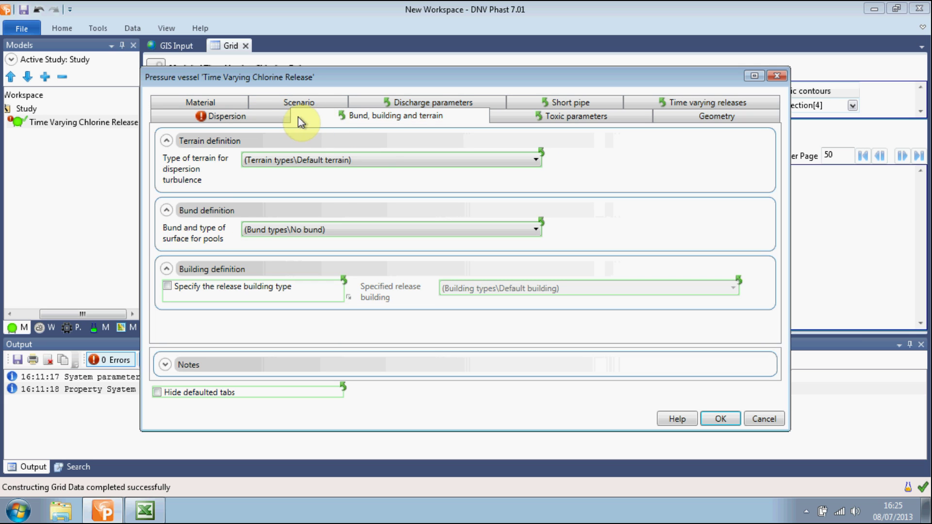
pyautogui.click(271, 117)
pyautogui.click(490, 164)
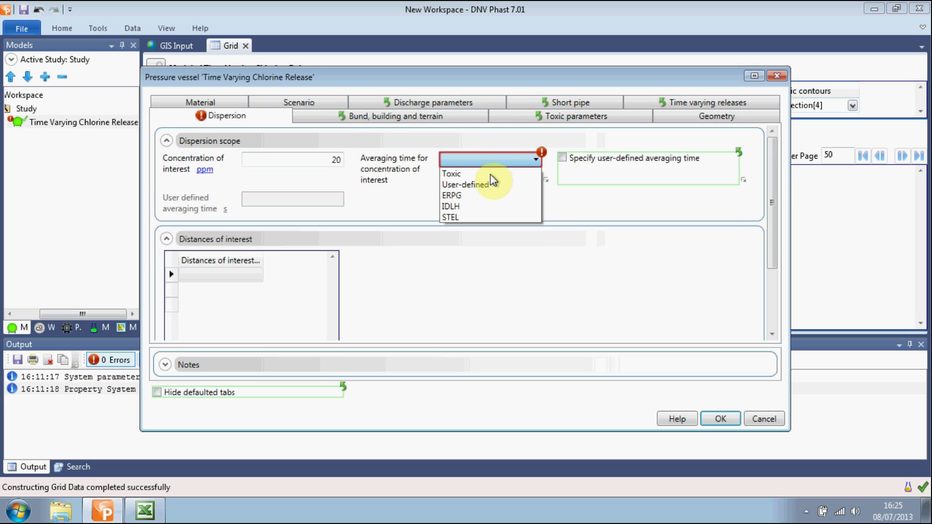
pyautogui.click(488, 176)
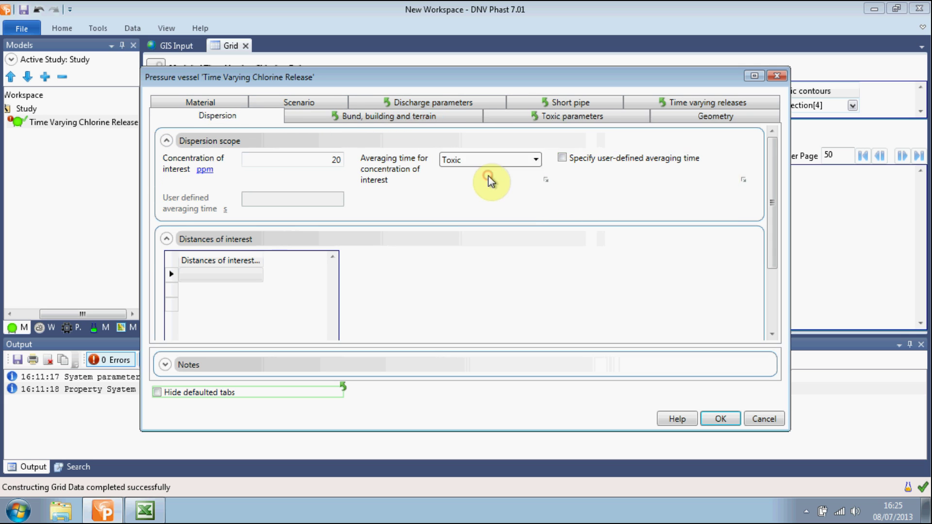
pyautogui.click(721, 422)
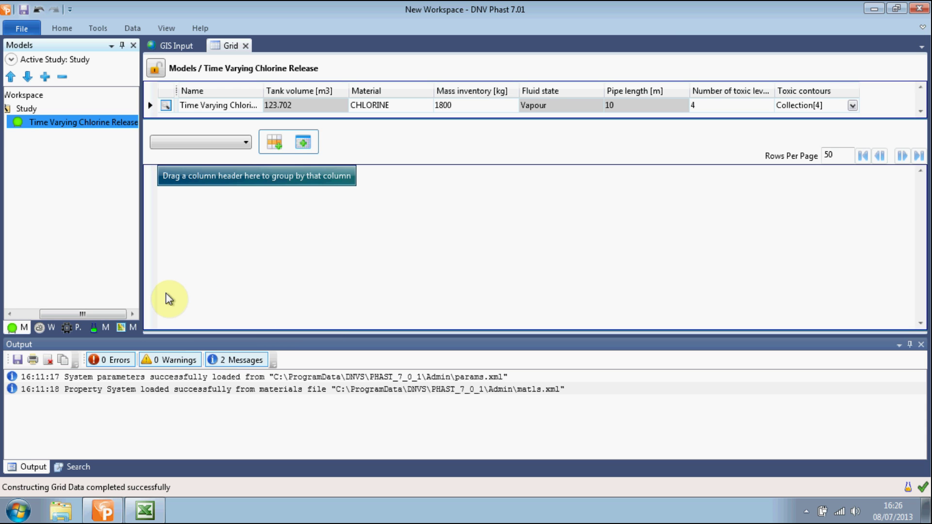
# Step: Insert a time varying leak under the Time Varying Chlorine Release vessel
pyautogui.rightClick(49, 123)
pyautogui.moveTo(96, 205)
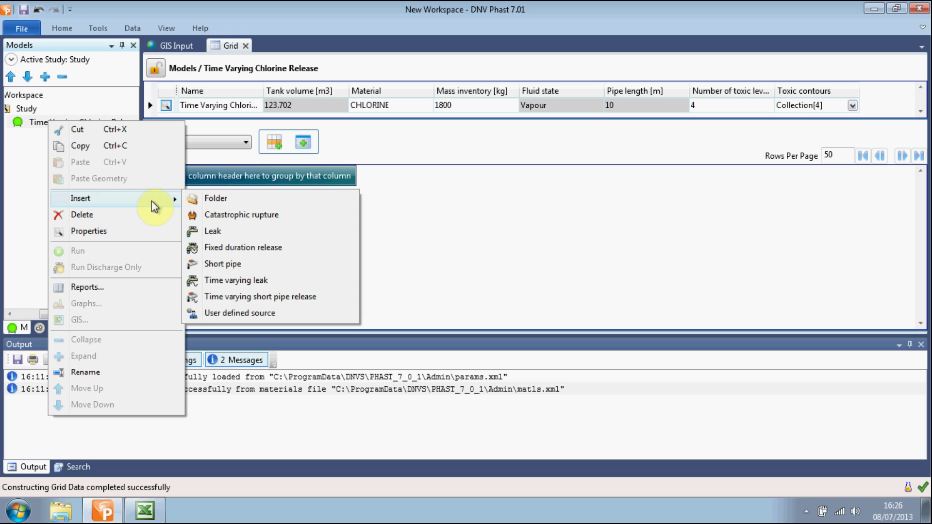
pyautogui.click(253, 280)
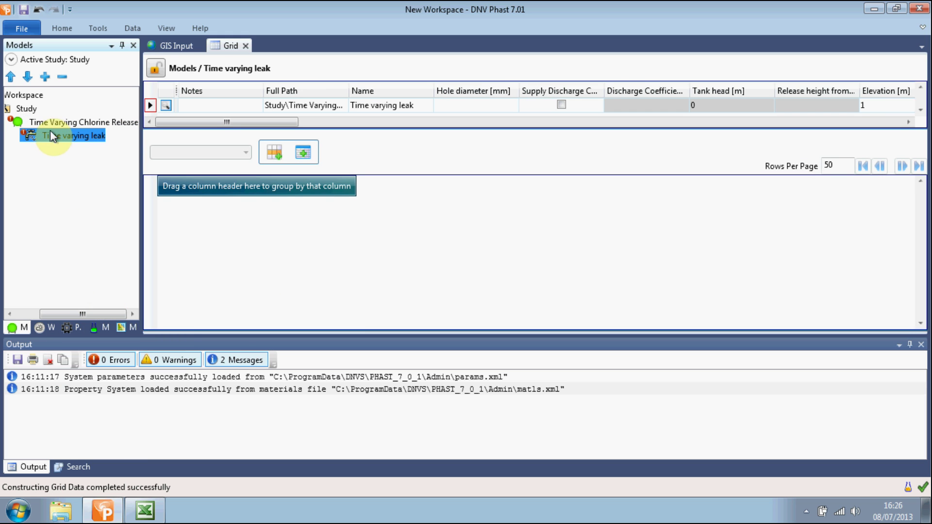
# Step: Rename the new time varying leak to 'Average Rates'
pyautogui.rightClick(50, 131)
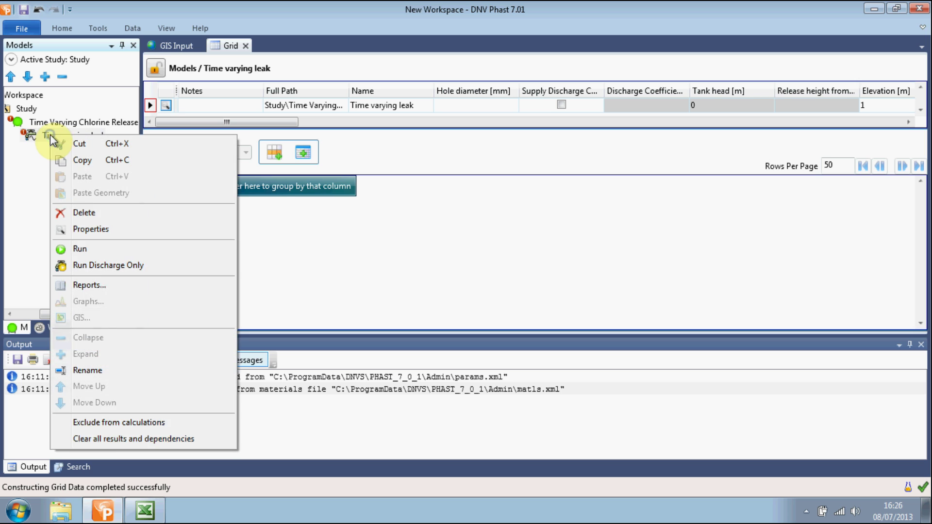
pyautogui.click(120, 380)
pyautogui.write('Av')
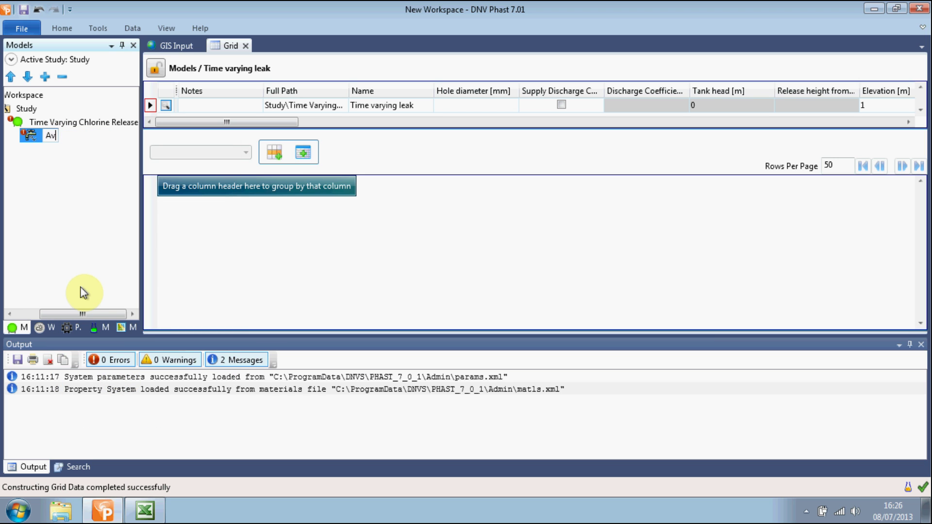
pyautogui.write('erage Rates')
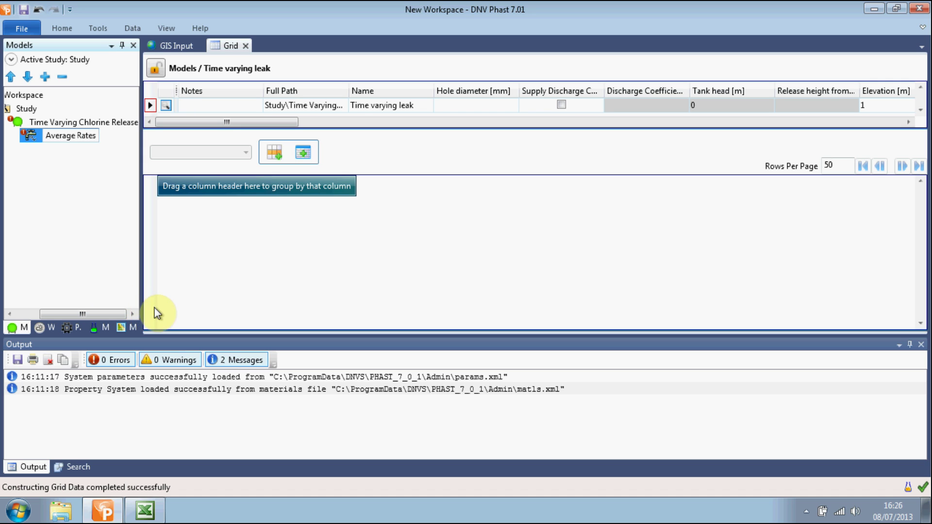
# Step: Confirm the Average Rates name and enter a 250 mm hole diameter
pyautogui.click(31, 141)
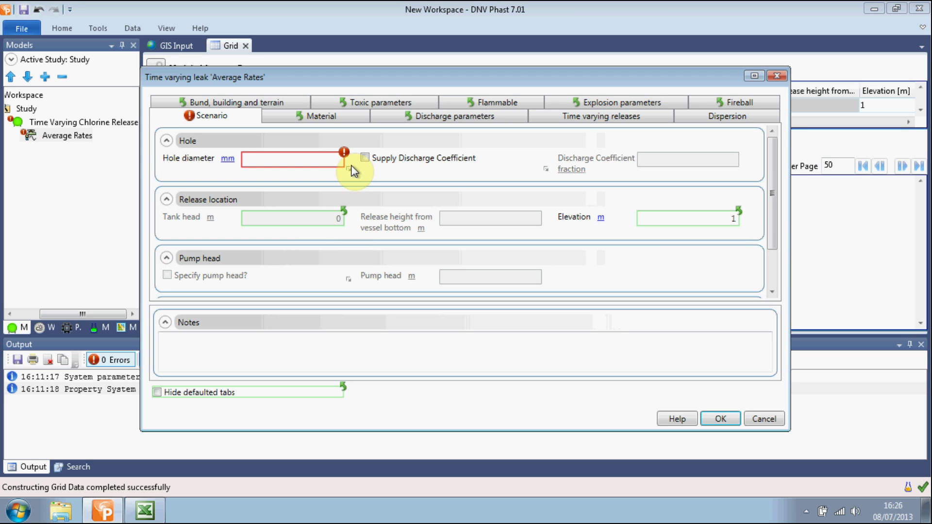
pyautogui.click(315, 165)
pyautogui.write('25')
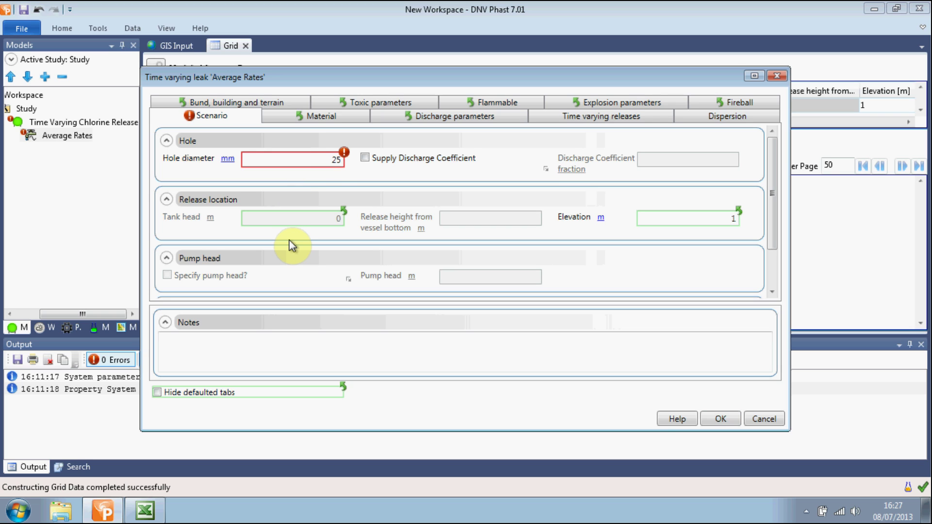
pyautogui.write('0')
pyautogui.click(718, 421)
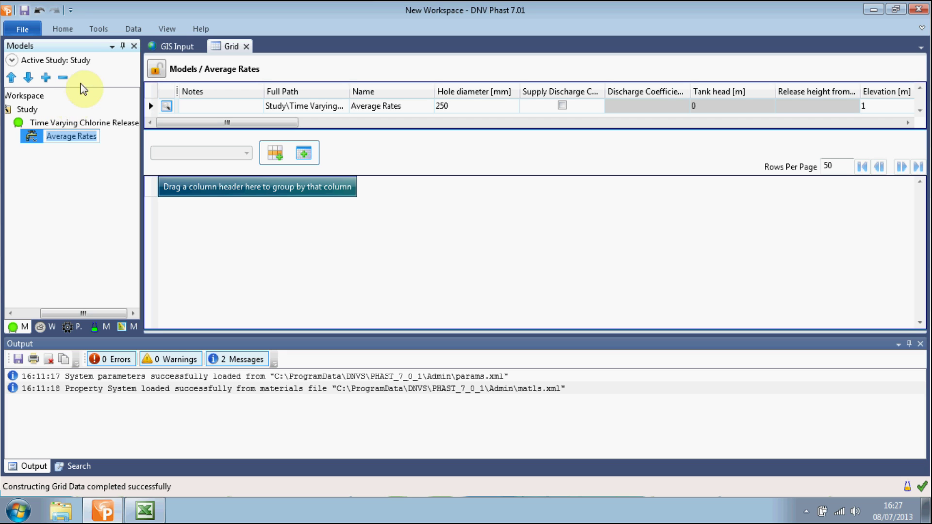
# Step: Run Discharge Only for Average Rates, then launch the Graph Wizard from Tools
pyautogui.click(63, 30)
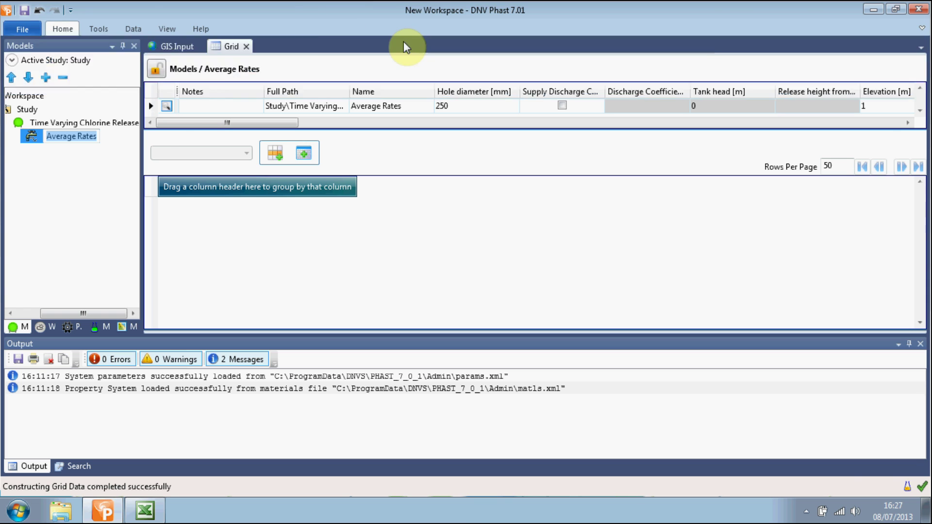
pyautogui.click(405, 47)
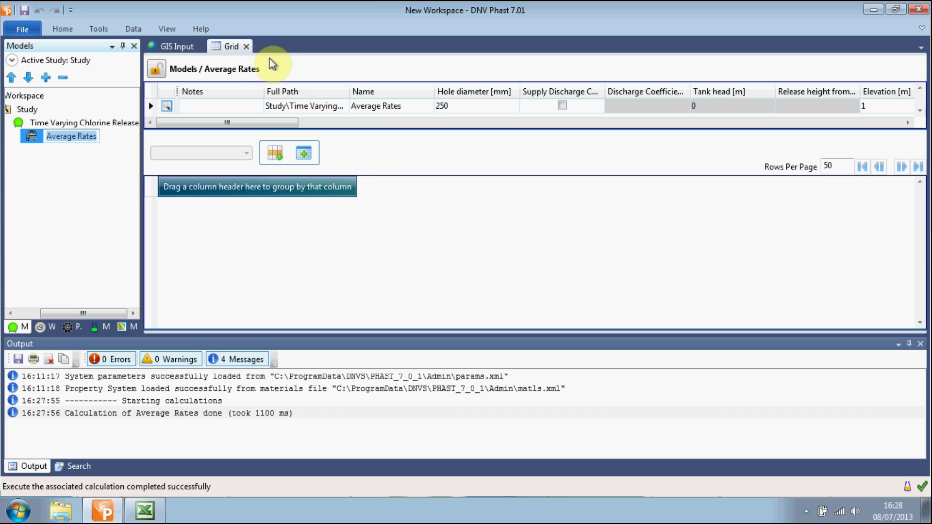
pyautogui.click(106, 31)
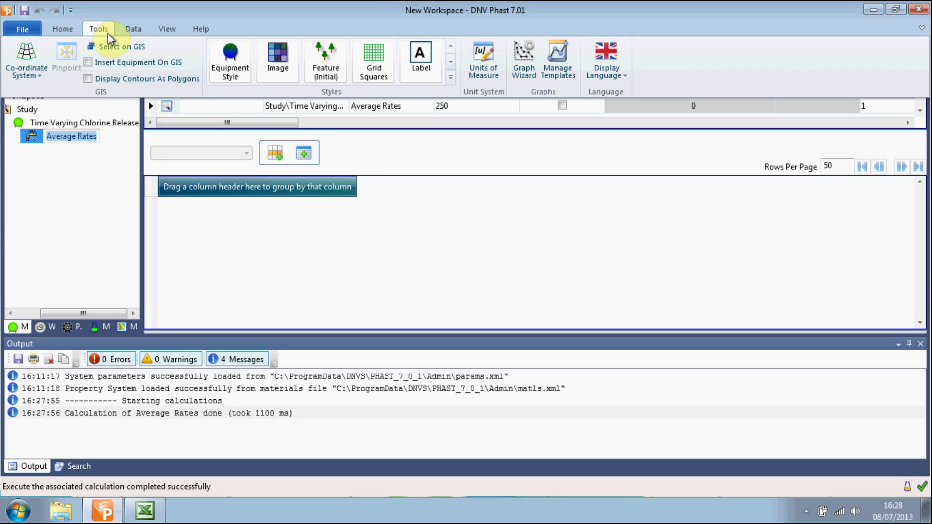
pyautogui.click(525, 73)
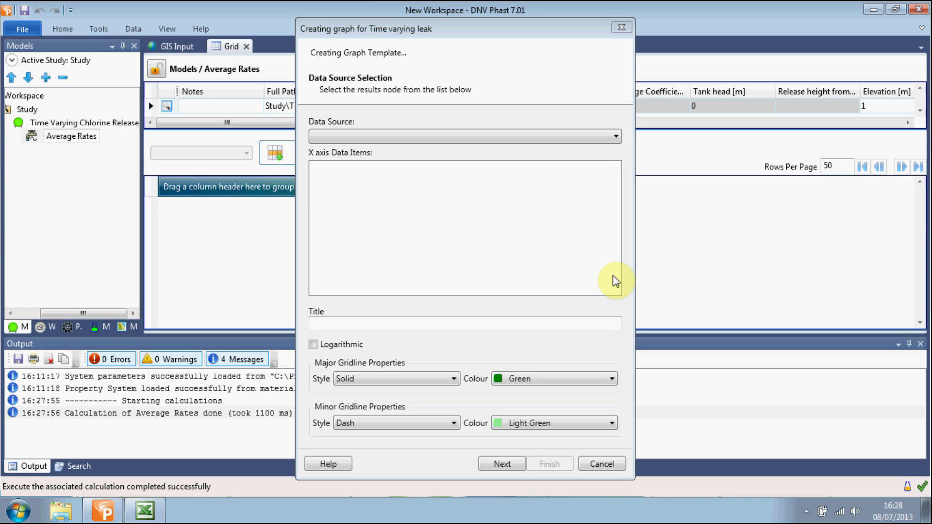
# Step: Use TVDI result as data source with Elapsed time on the X axis, titled 'Time (s)'
pyautogui.click(583, 138)
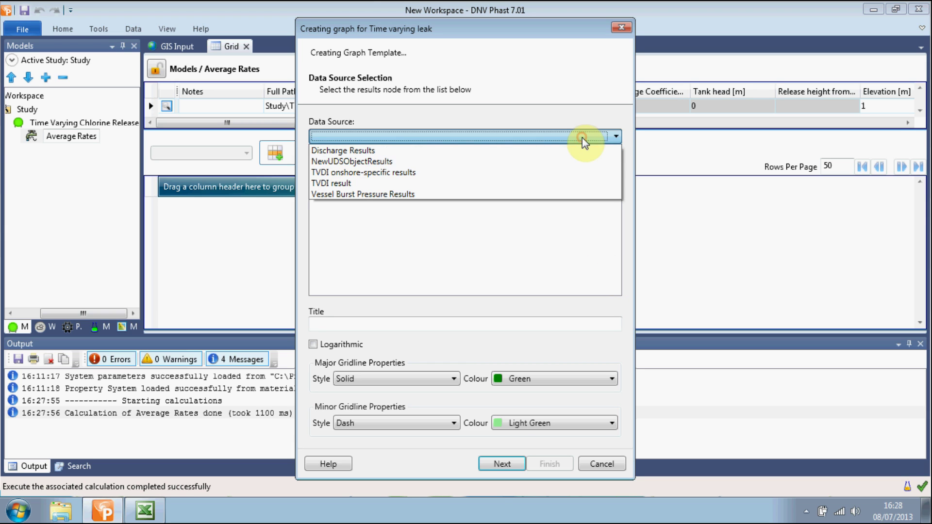
pyautogui.click(508, 183)
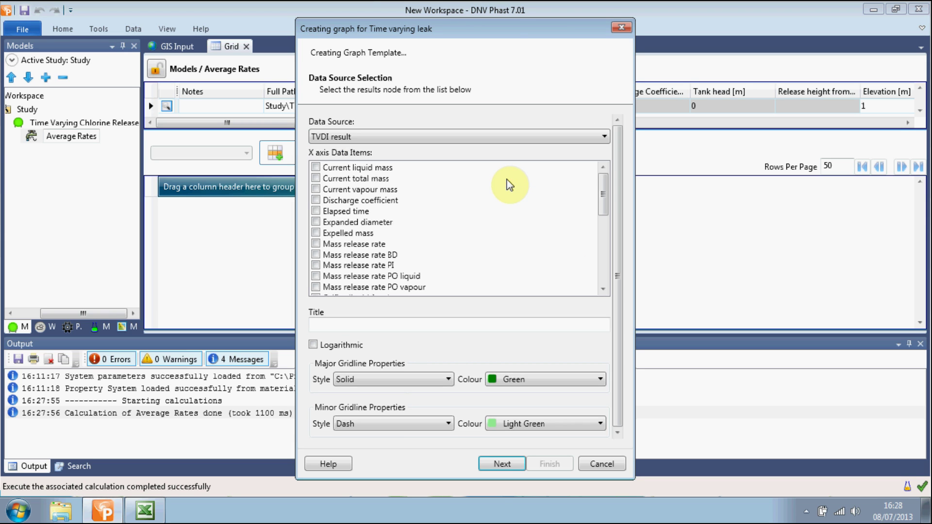
pyautogui.click(315, 212)
pyautogui.click(354, 329)
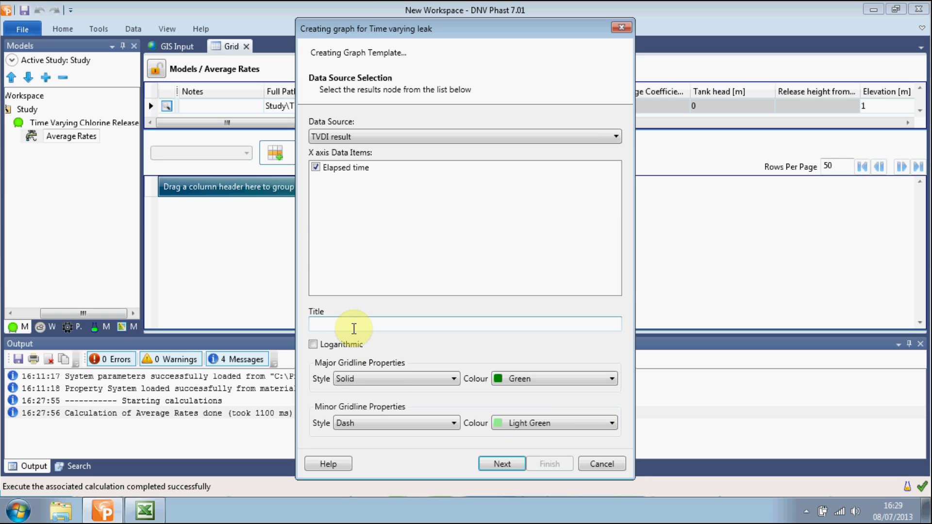
pyautogui.write('Ti')
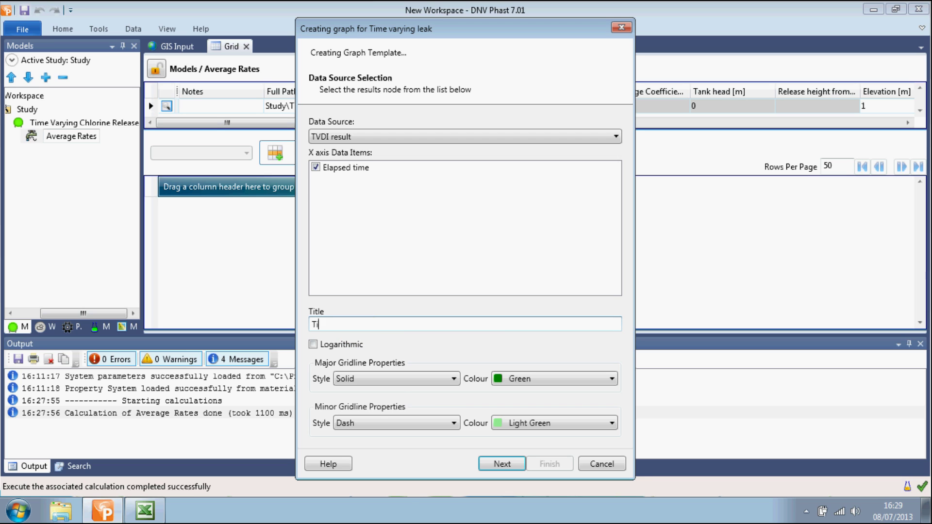
pyautogui.write('me (s)')
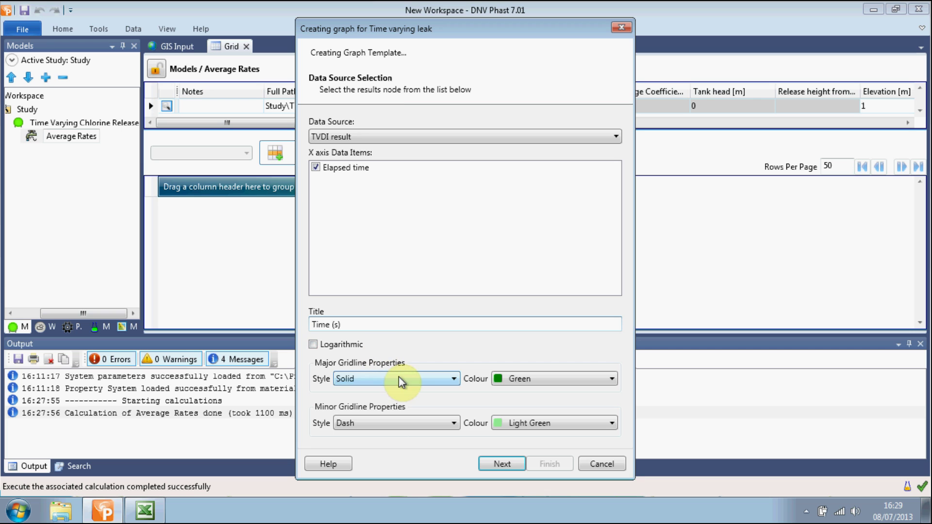
# Step: On the Y axis page, select Mass release rate BD for plotting
pyautogui.click(503, 465)
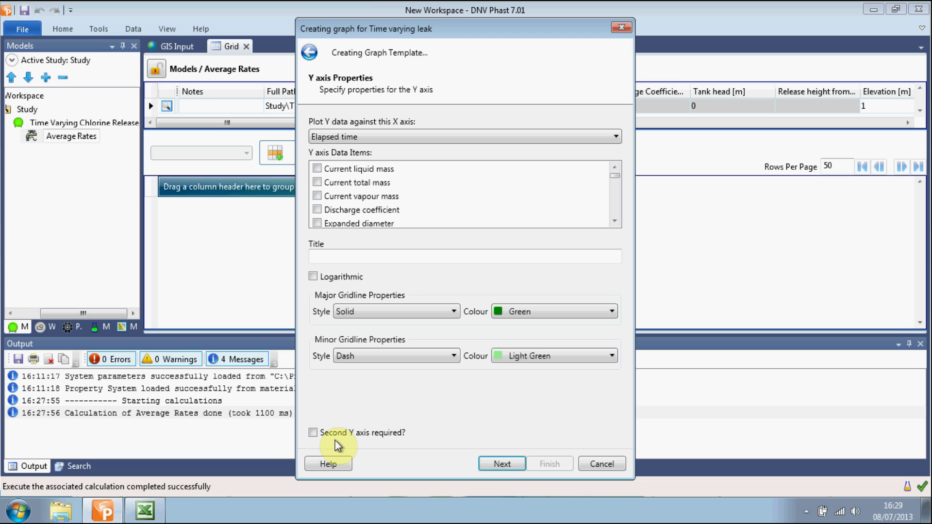
pyautogui.click(615, 222)
pyautogui.click(615, 222)
pyautogui.click(615, 222)
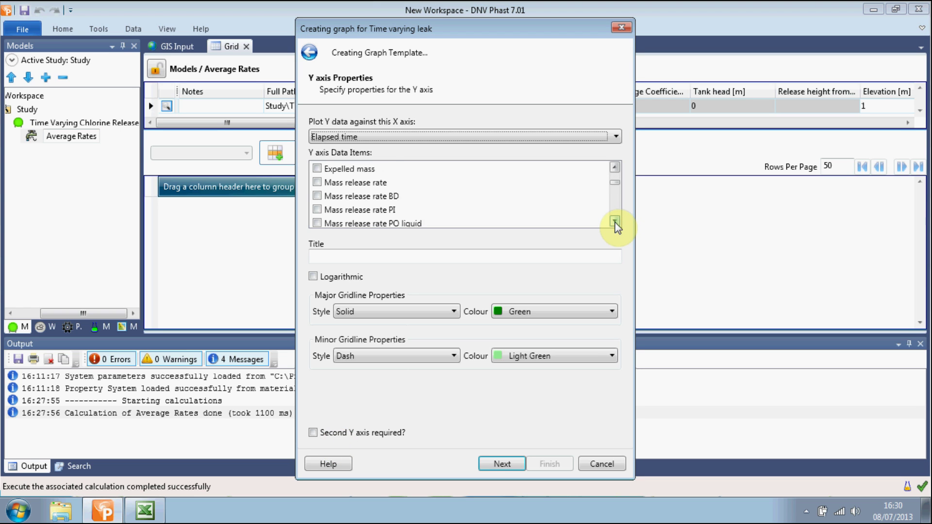
pyautogui.click(615, 222)
pyautogui.scroll(-1, 315, 167)
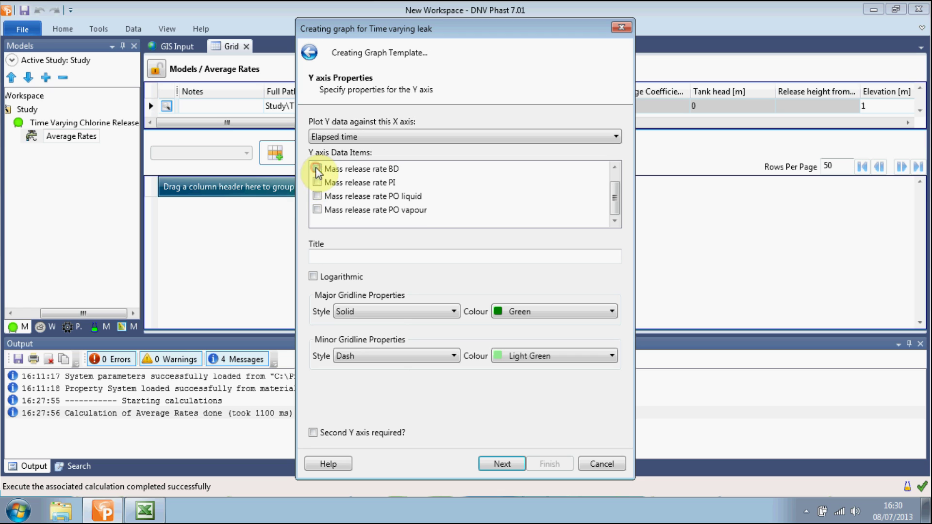
pyautogui.click(317, 168)
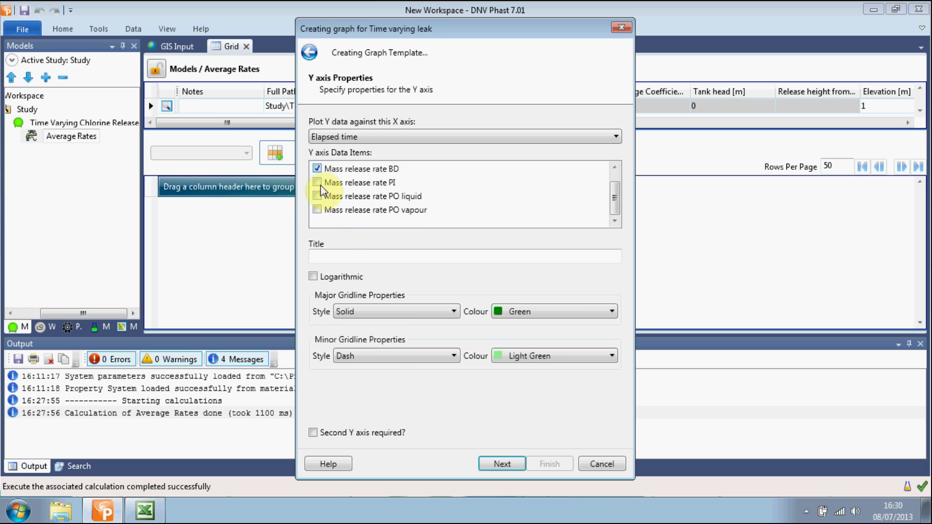
# Step: Title the Y axis 'Vapour Mass Release Rate (kg/s)', correcting the unit typo
pyautogui.click(339, 258)
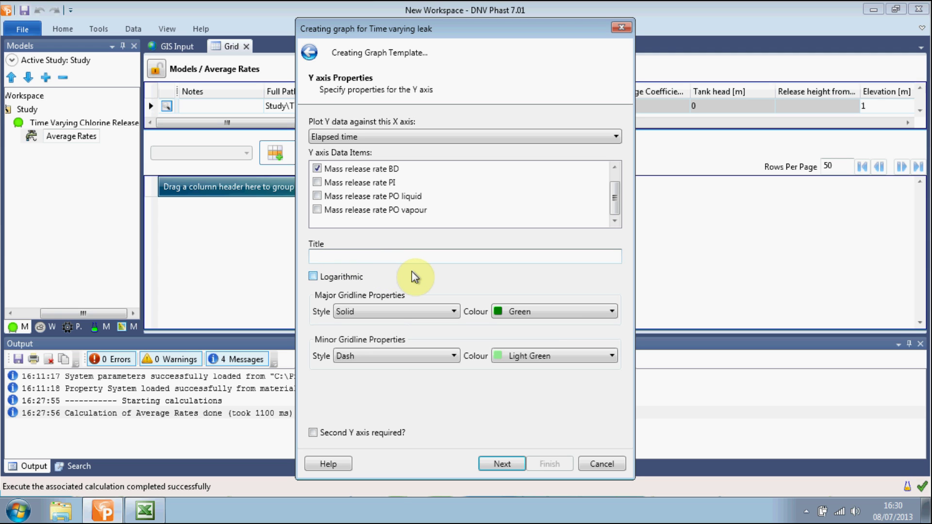
pyautogui.write('Vapour Mass Release Rat')
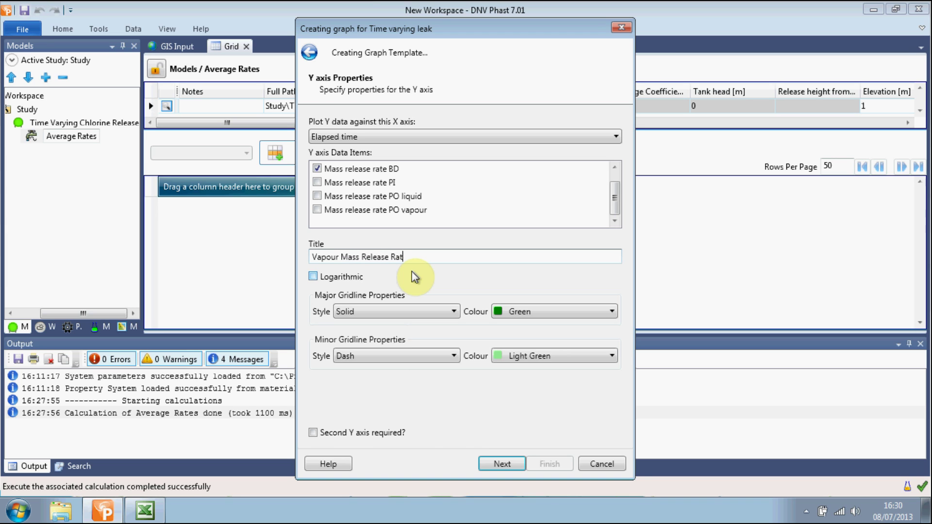
pyautogui.write('e (kg/2)')
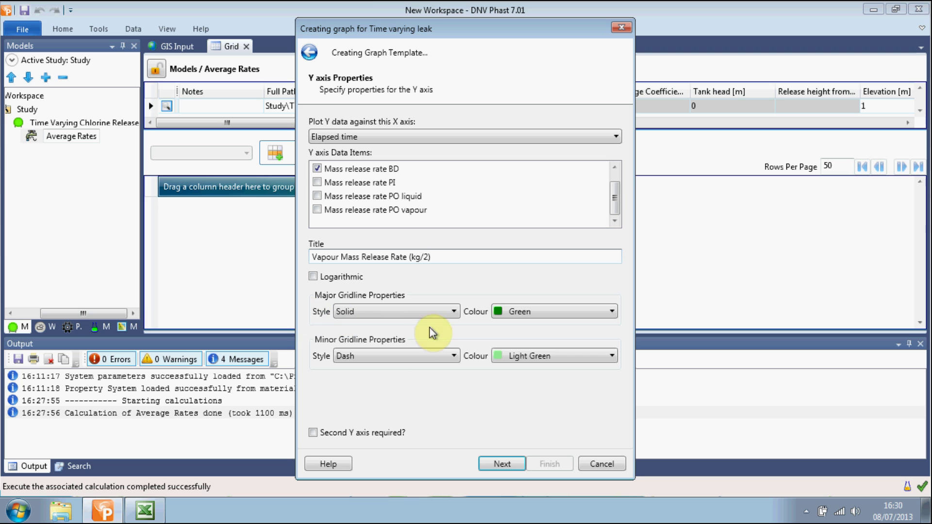
pyautogui.click(427, 258)
pyautogui.press('BackSpace')
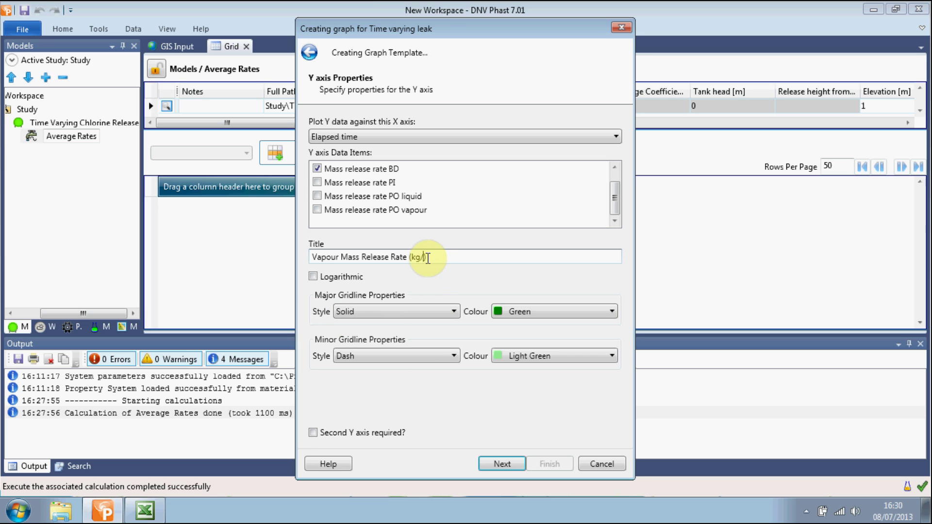
pyautogui.write('s')
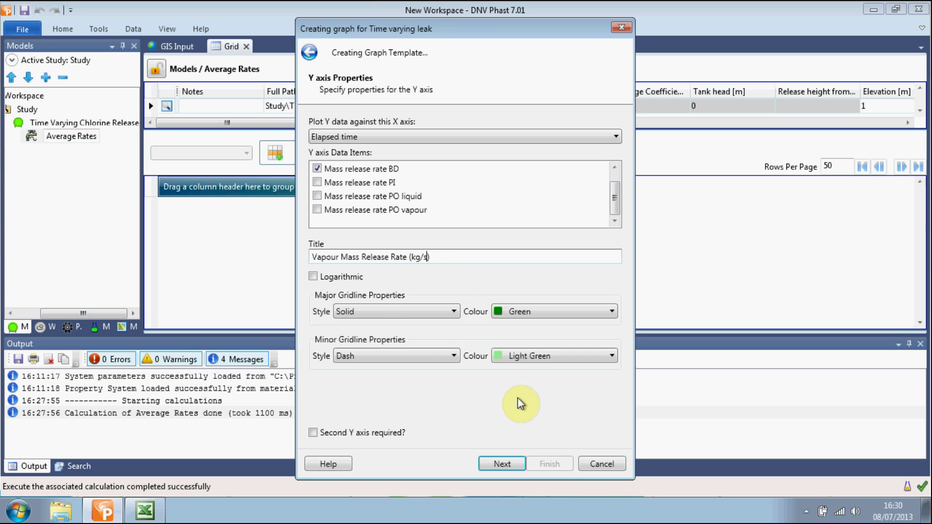
pyautogui.click(513, 465)
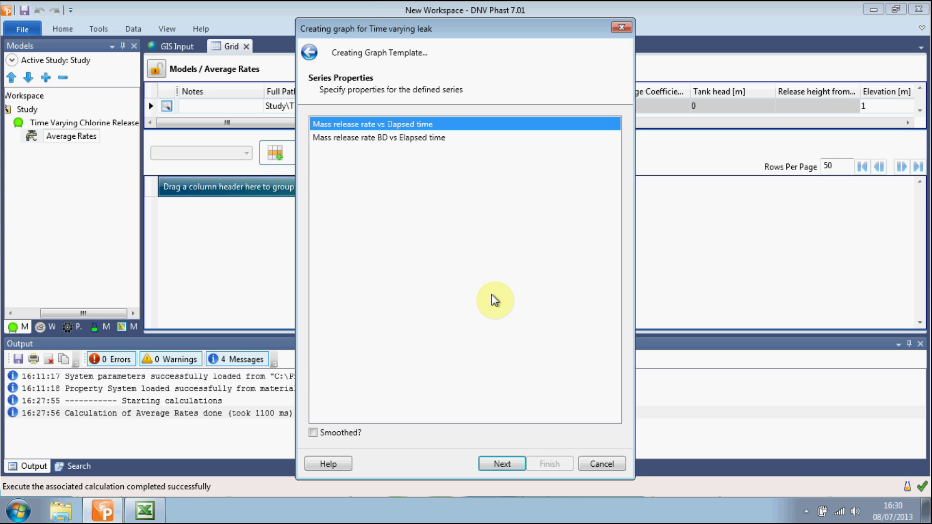
# Step: Advance from Series Properties to the General Properties page
pyautogui.click(505, 463)
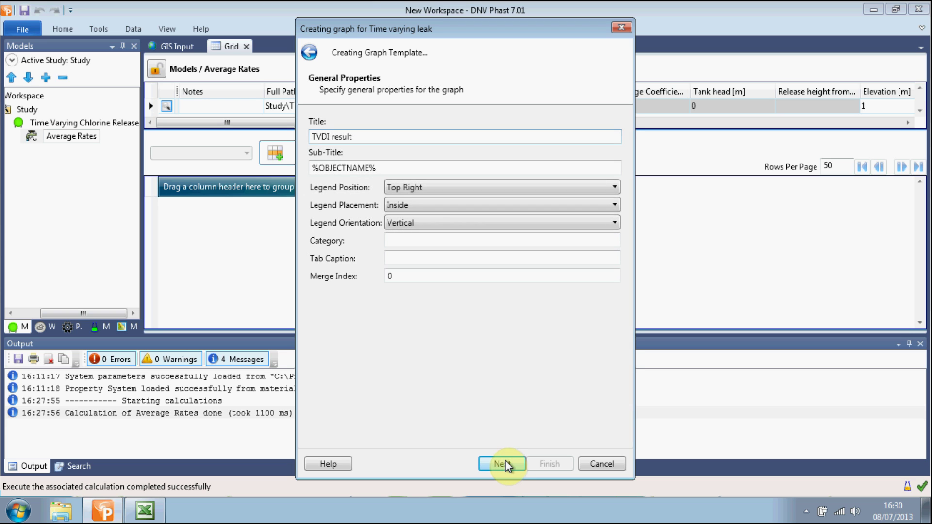
# Step: Retitle the graph 'Vapour Mass Release Rate vs Time', category Discharge, tab caption 'TV Mass Flow vs Time'
pyautogui.click(390, 137)
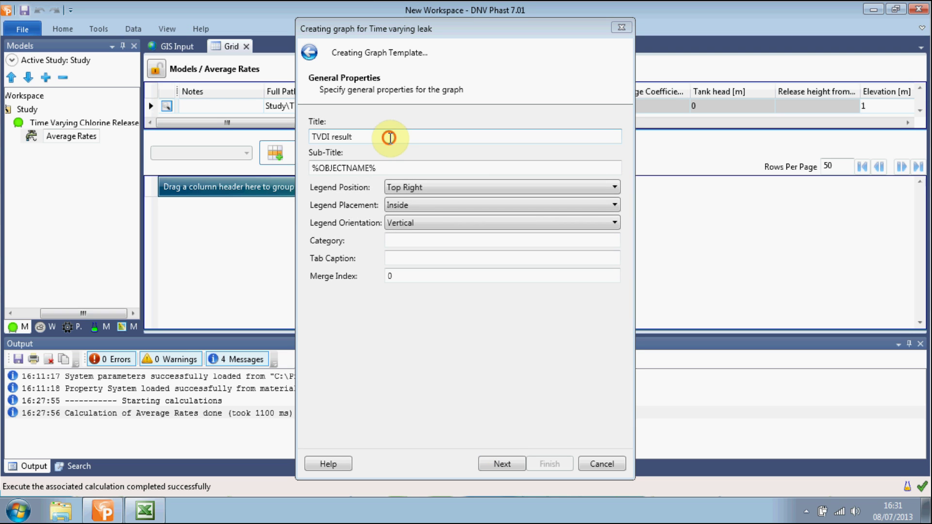
pyautogui.press('BackSpace')
pyautogui.press('BackSpace')
pyautogui.press('BackSpace')
pyautogui.press('BackSpace')
pyautogui.press('BackSpace')
pyautogui.press('BackSpace')
pyautogui.press('BackSpace')
pyautogui.press('BackSpace')
pyautogui.press('BackSpace')
pyautogui.press('BackSpace')
pyautogui.press('BackSpace')
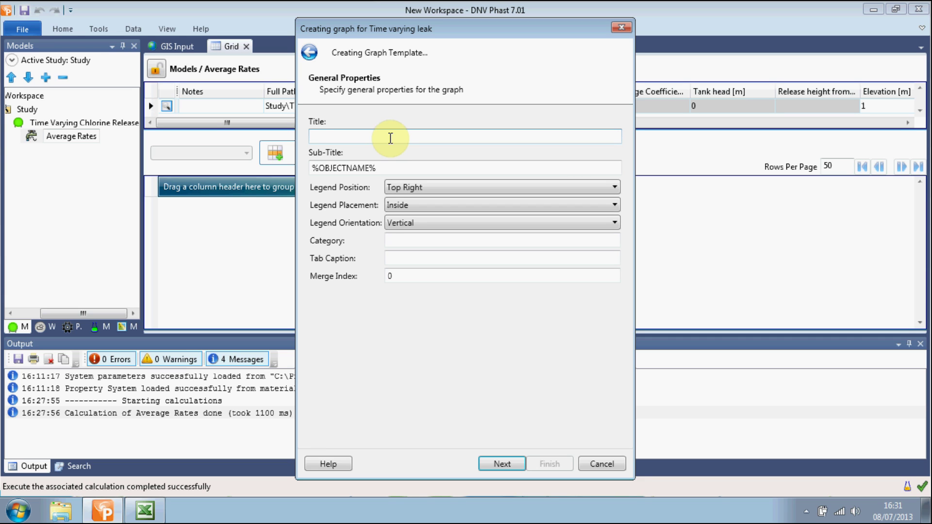
pyautogui.write('Vapour Mass Re')
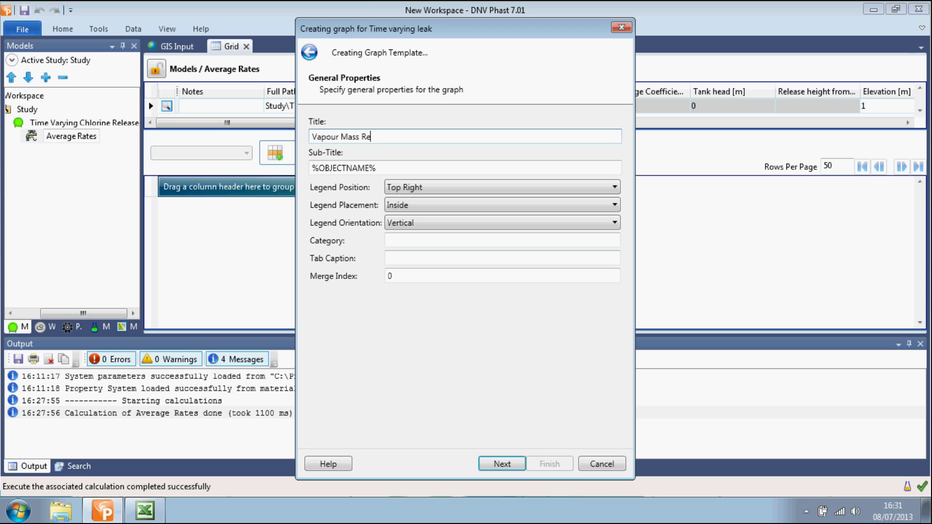
pyautogui.write('lease Rate vs Time')
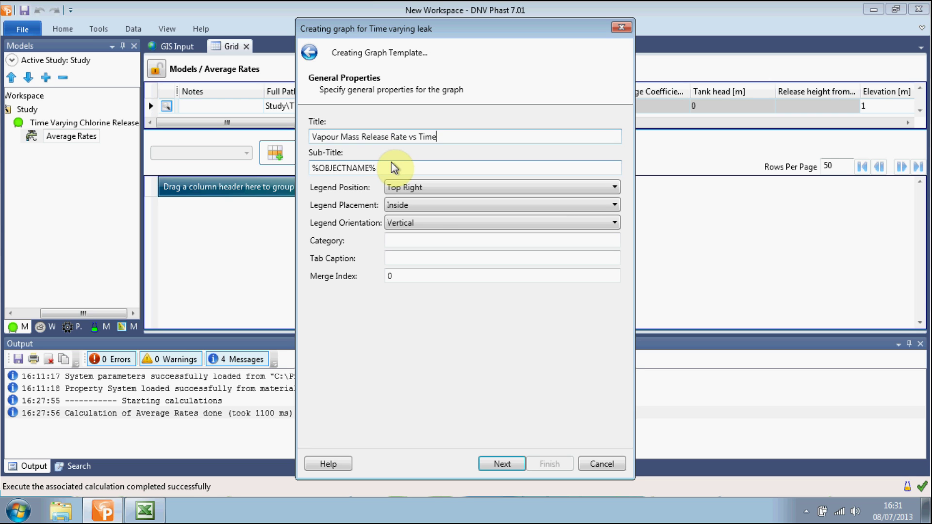
pyautogui.click(429, 243)
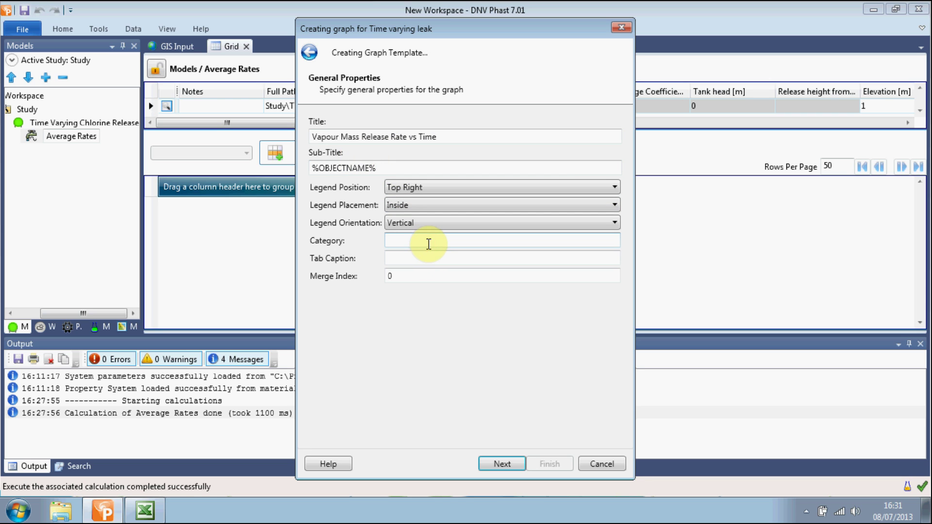
pyautogui.write('Discharg')
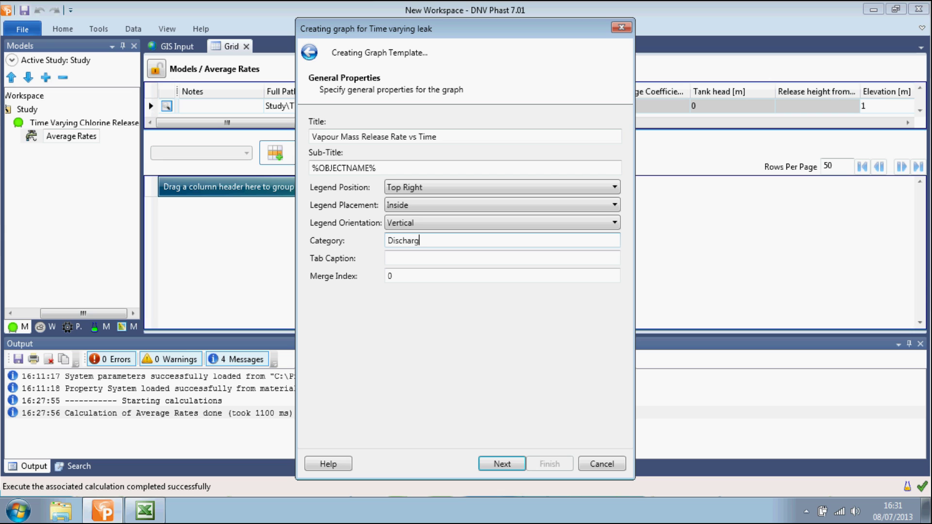
pyautogui.write('e')
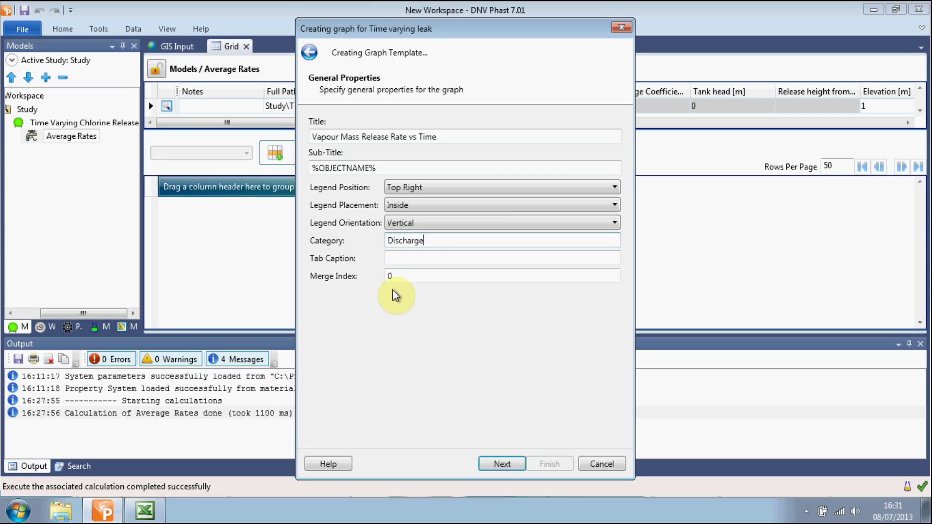
pyautogui.click(405, 259)
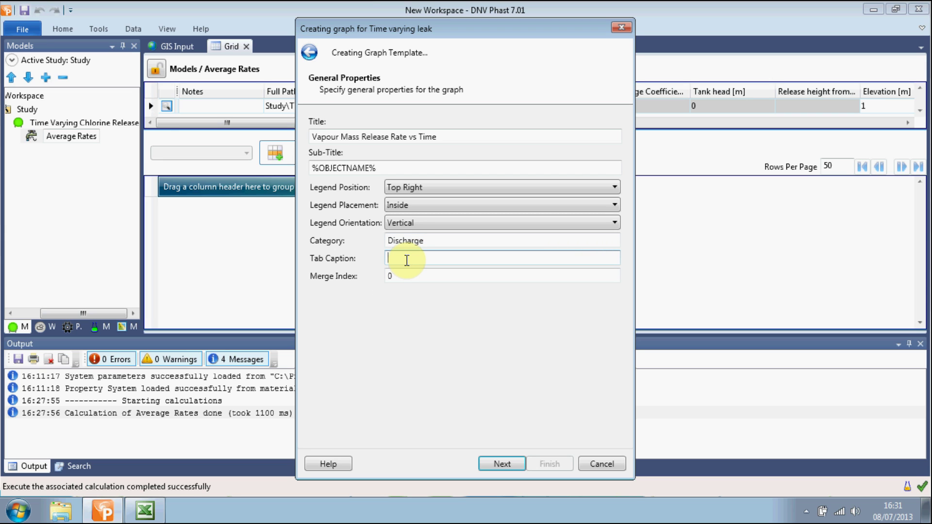
pyautogui.write('TV M')
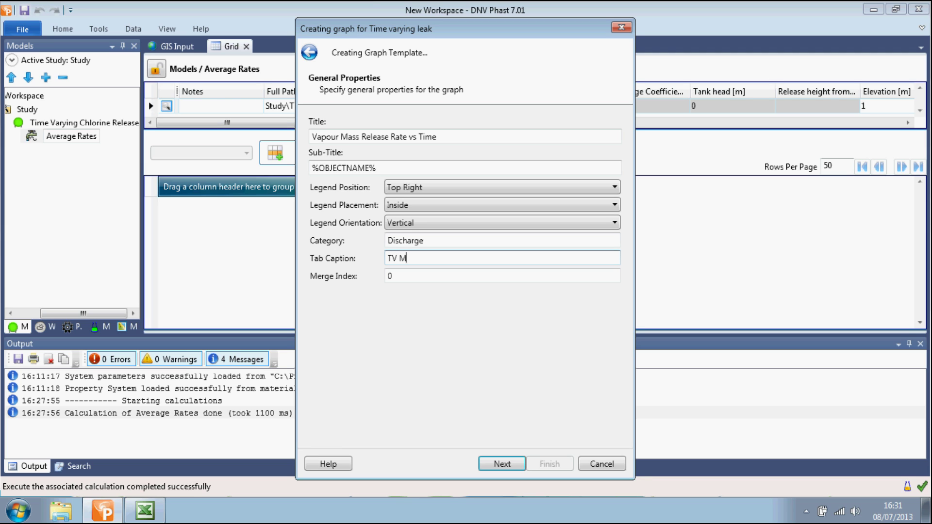
pyautogui.write('ass Flow vs Time')
pyautogui.click(503, 465)
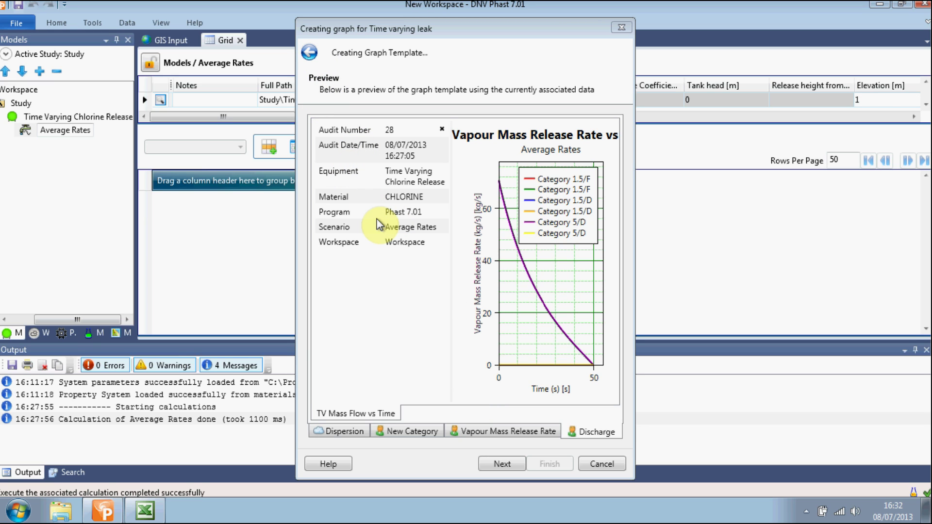
# Step: Confirm and finish the Custom Graph Wizard to create the vapour mass release rate template
pyautogui.click(502, 463)
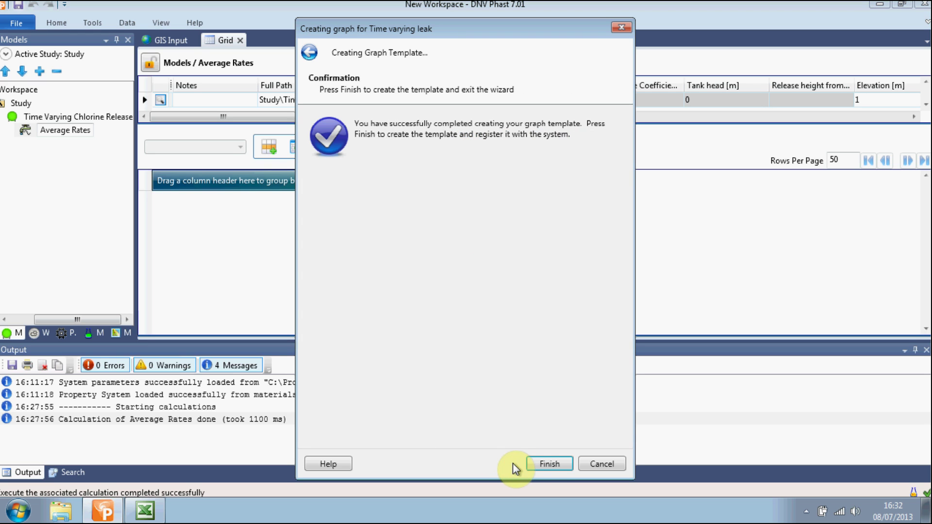
pyautogui.click(543, 463)
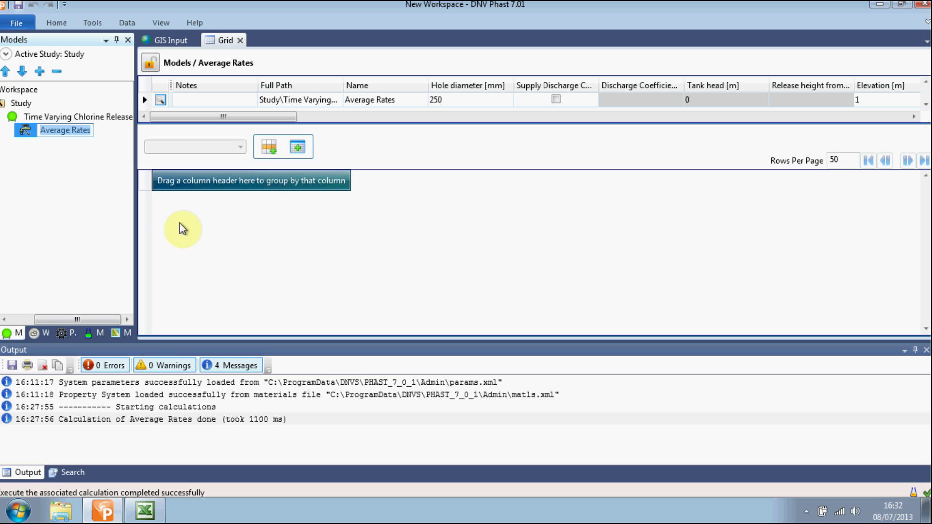
# Step: Generate Average Rates graphs for weather Category 5/D only, excluding 1.5/D and 1.5/F
pyautogui.click(30, 134)
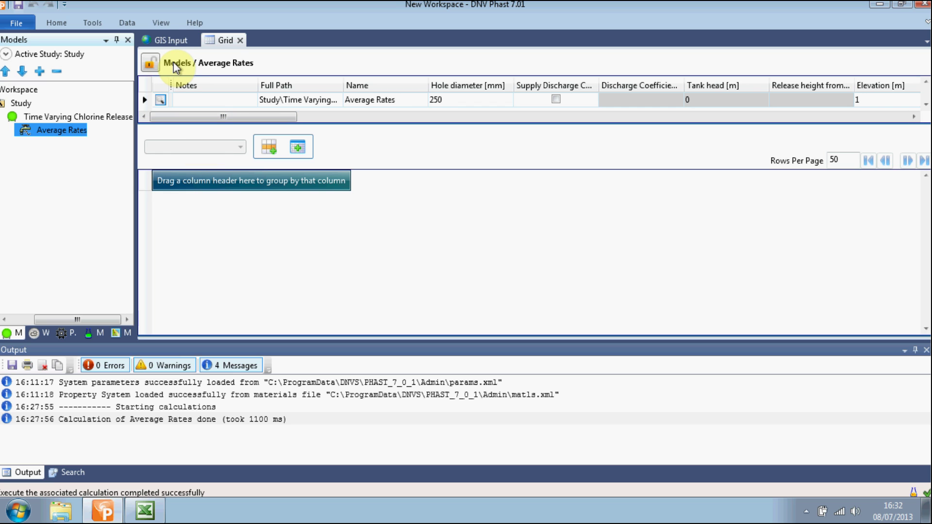
pyautogui.click(56, 23)
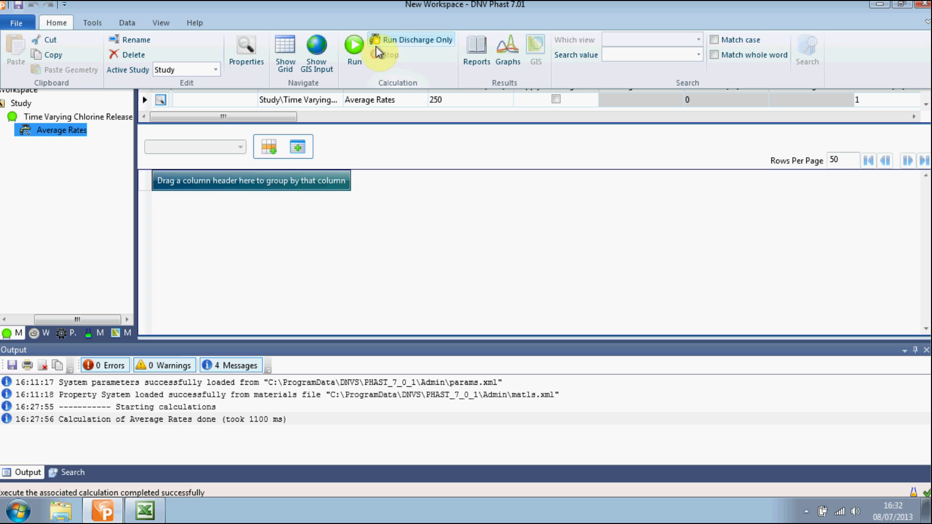
pyautogui.click(506, 52)
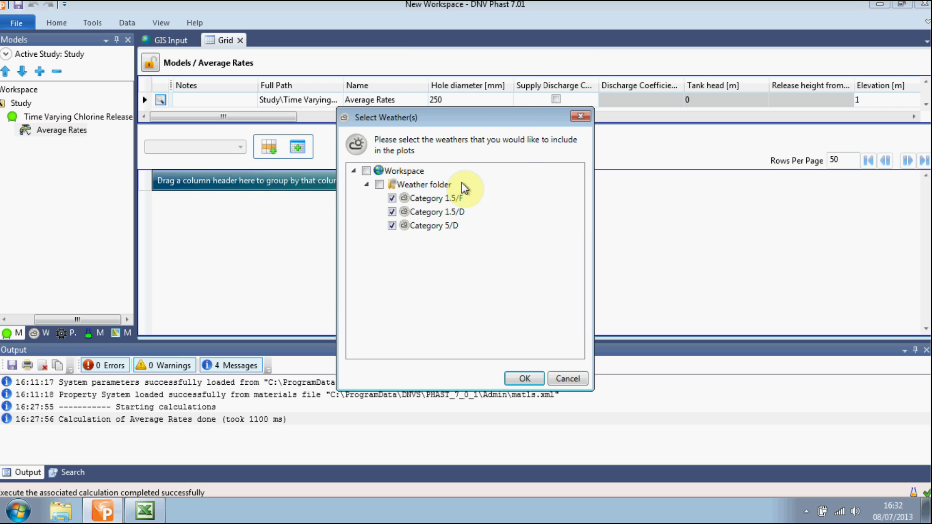
pyautogui.click(391, 212)
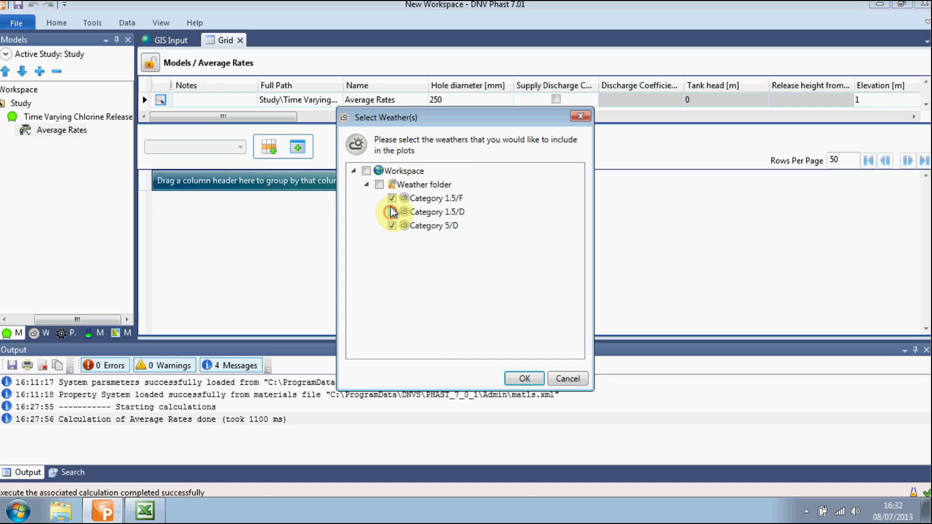
pyautogui.click(391, 199)
pyautogui.click(525, 379)
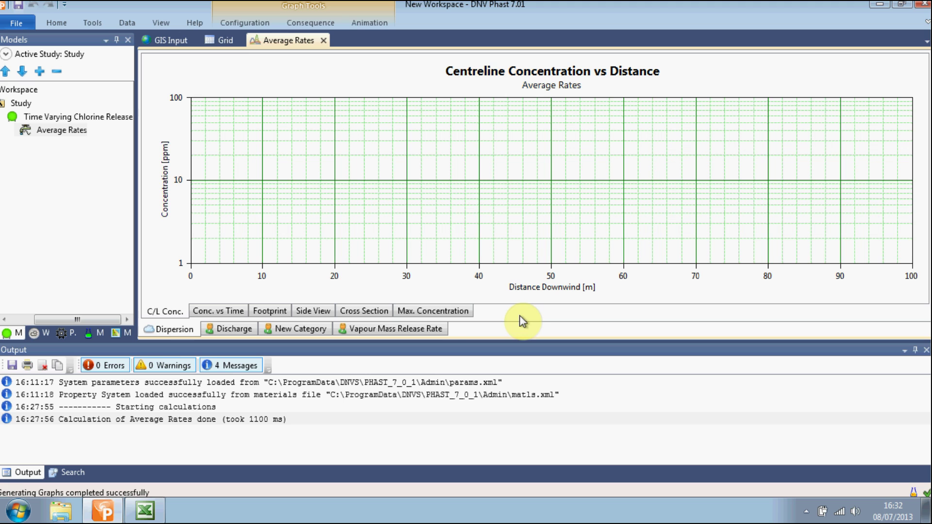
# Step: Show the Discharge tab's Vapour Mass Release Rate vs Time curve for Average Rates
pyautogui.click(237, 330)
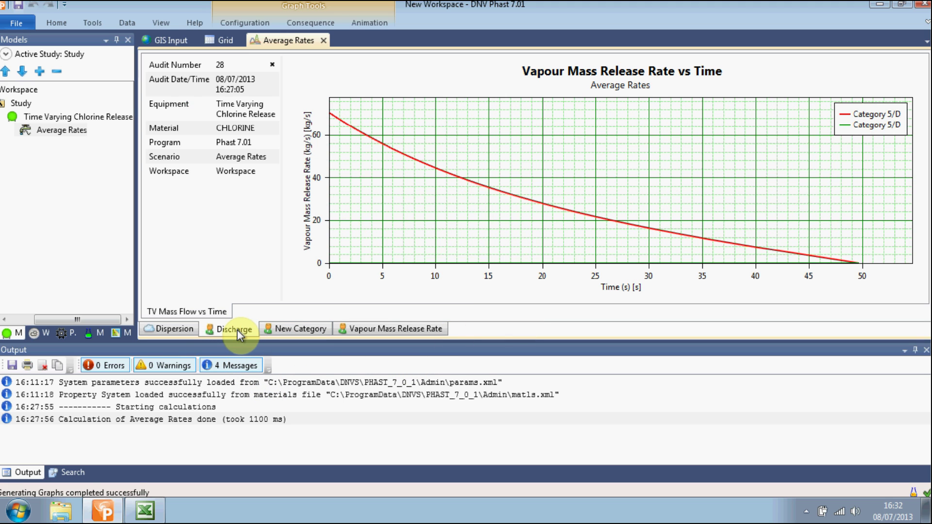